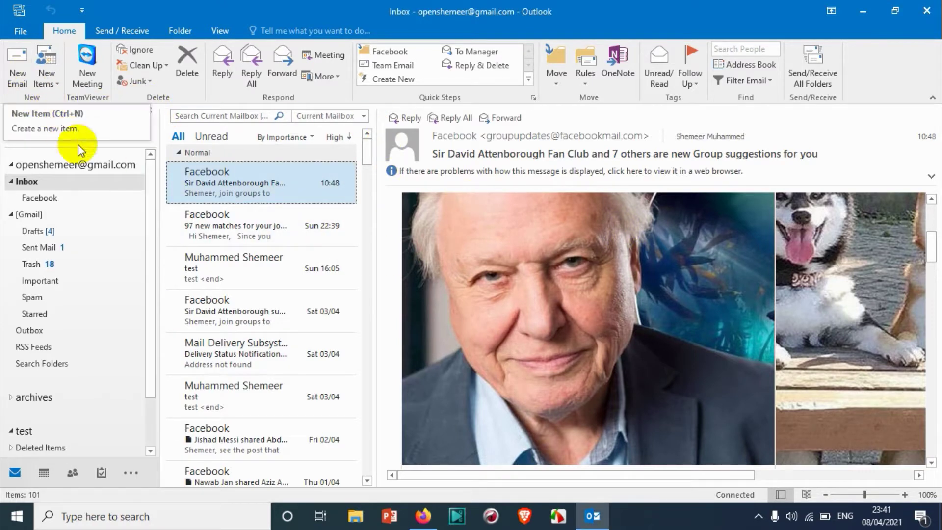
Start a new email and type 'Hjvgcgfhbhj' in the body, keeping Calibri 11.
click(19, 75)
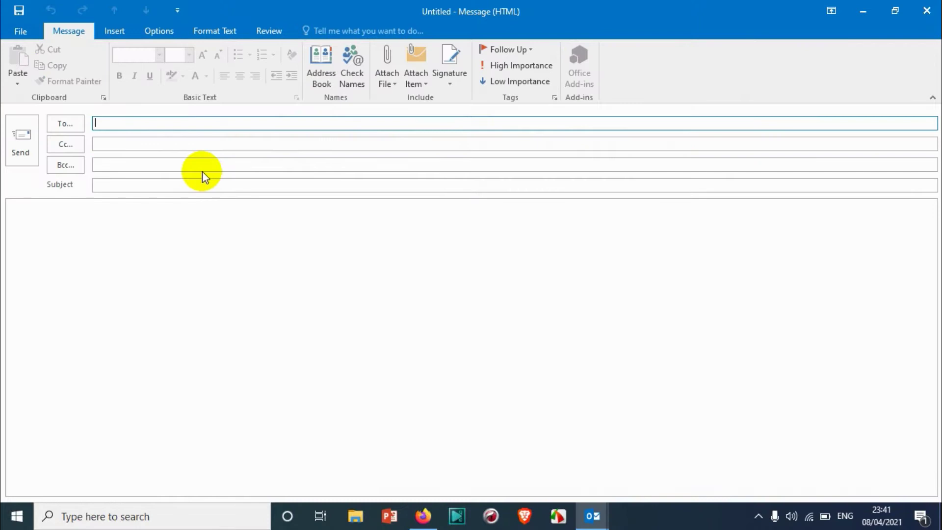
click(190, 224)
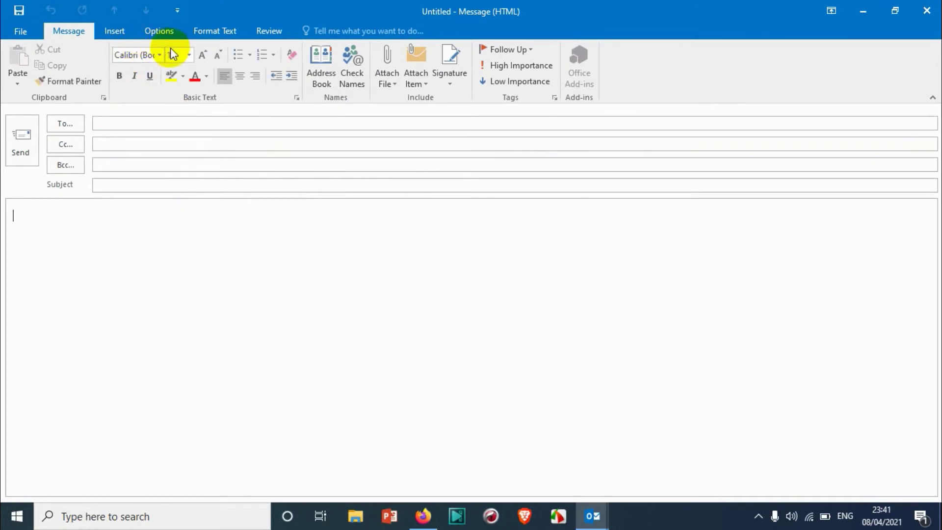
click(189, 53)
click(189, 54)
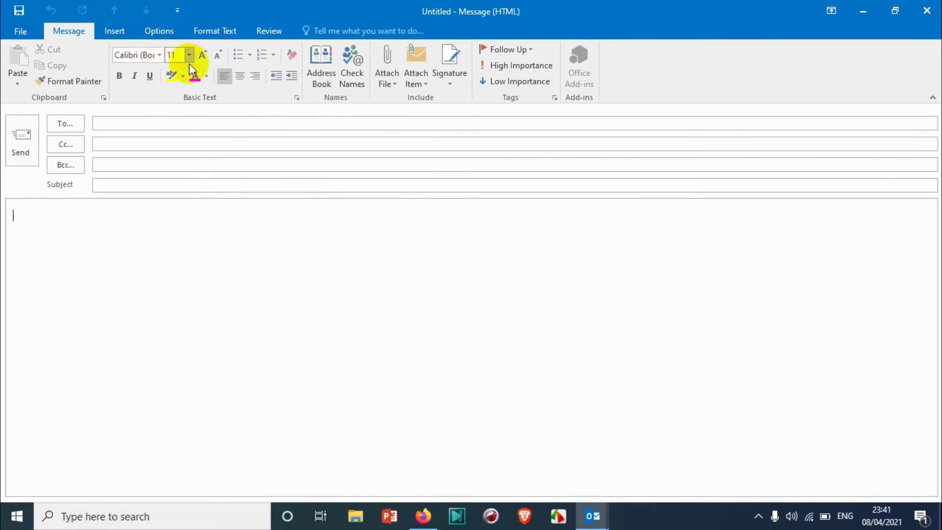
text(Hjvgcgfhbhj)
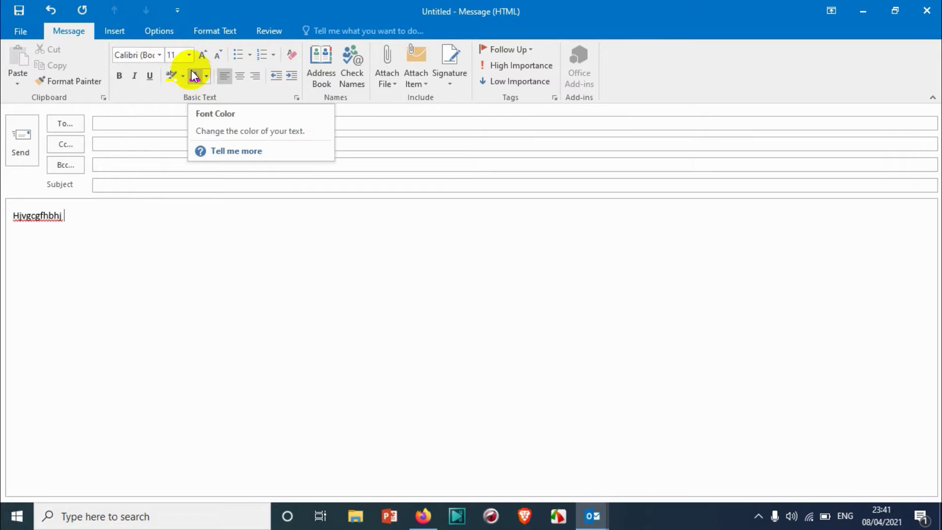
click(159, 55)
click(161, 54)
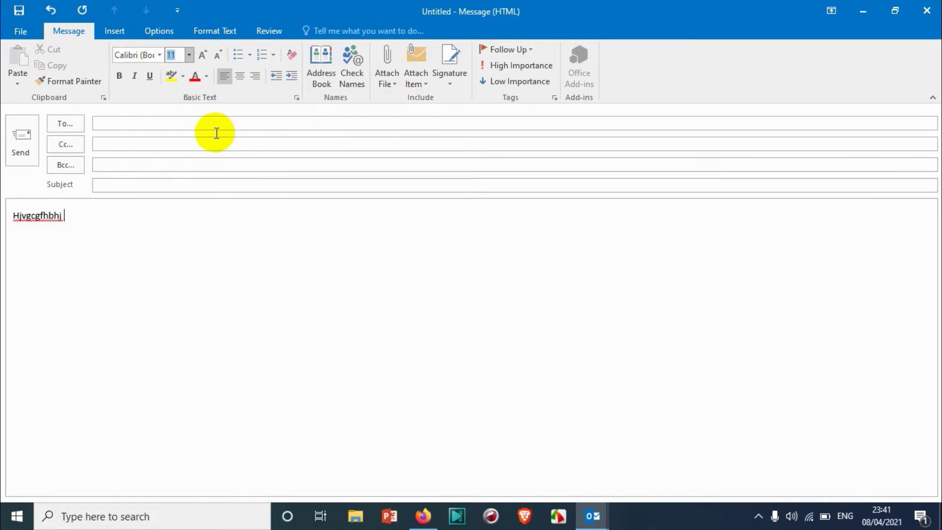
Grow the test line to 18 pt, colour it red, and close the message.
double_click(69, 219)
click(202, 55)
click(202, 54)
click(203, 54)
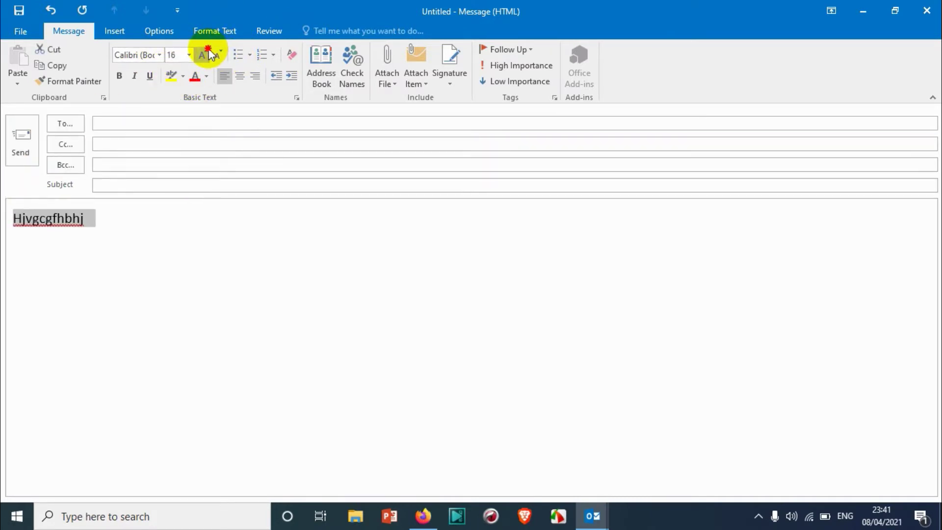
click(202, 54)
click(195, 76)
click(211, 265)
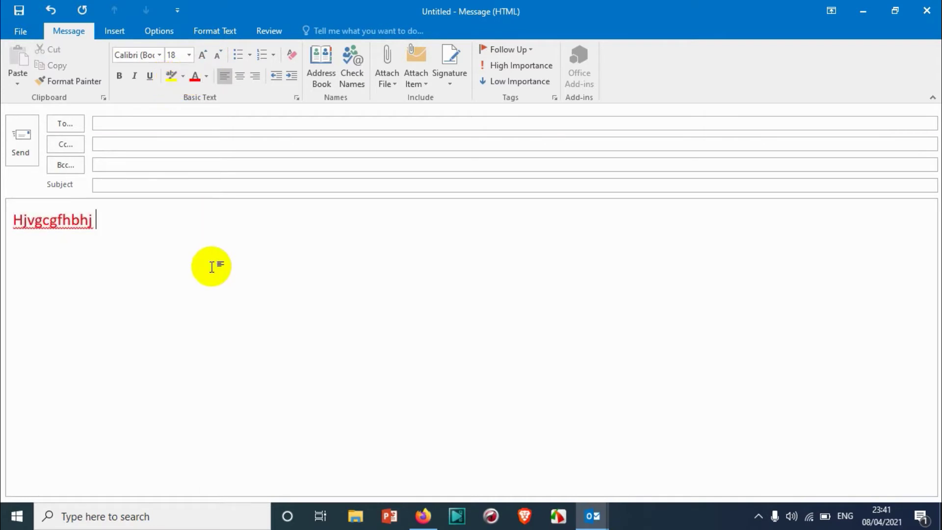
click(927, 11)
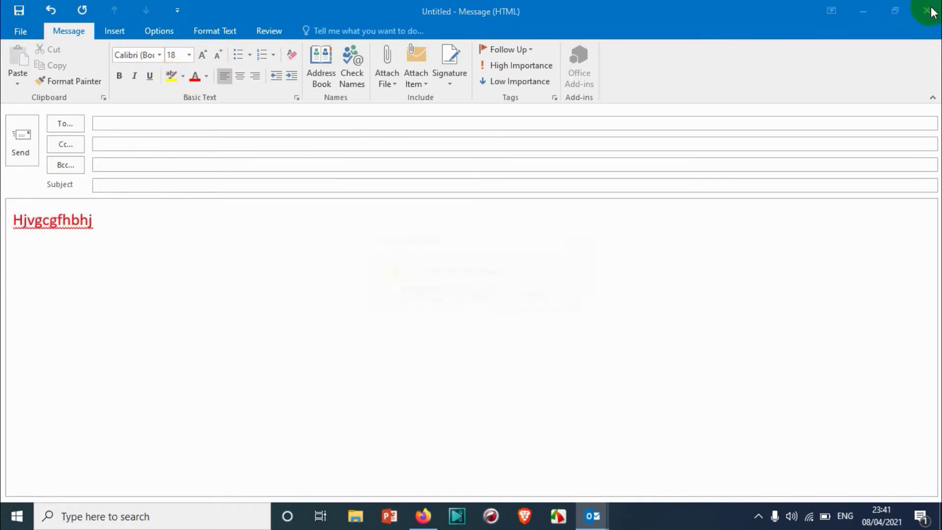
Discard the red test message, then type 'gyufycygvhjb' in a second new message and discard it.
click(491, 296)
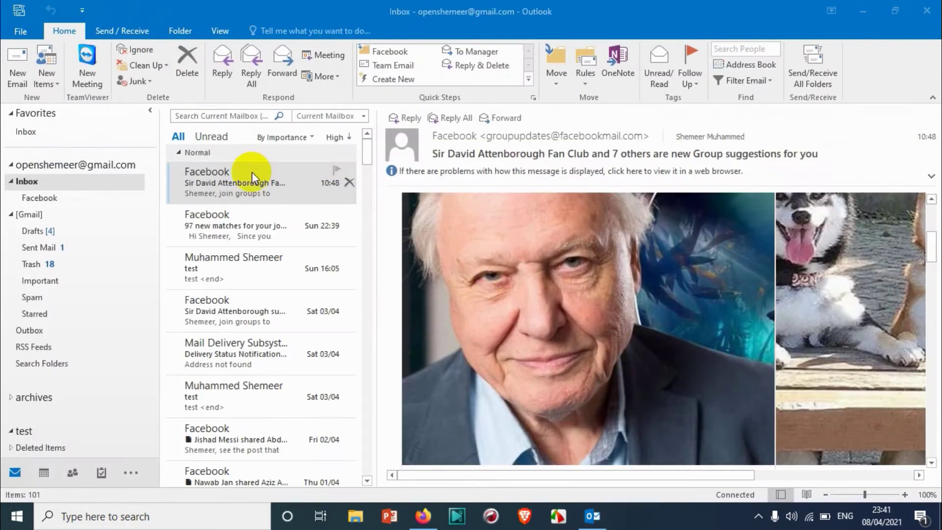
click(12, 78)
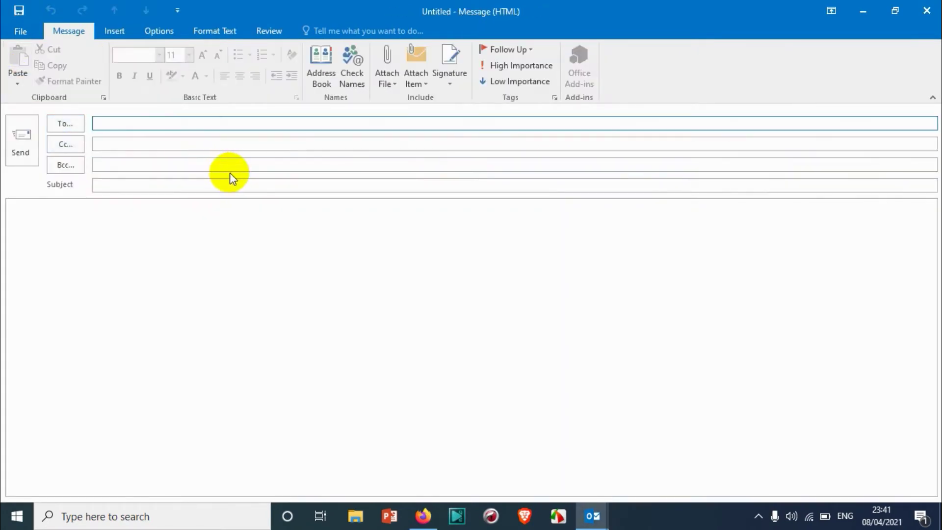
click(204, 223)
text(gyufycygvhjb)
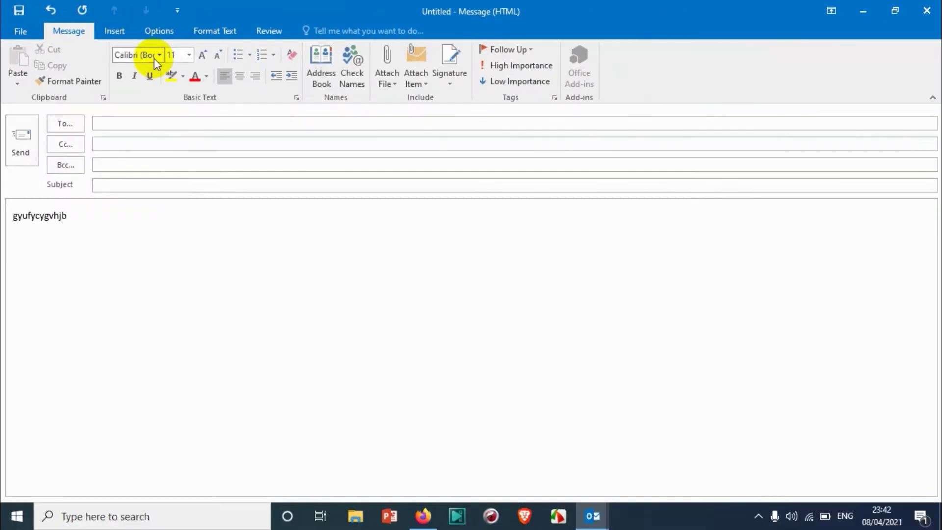
click(926, 11)
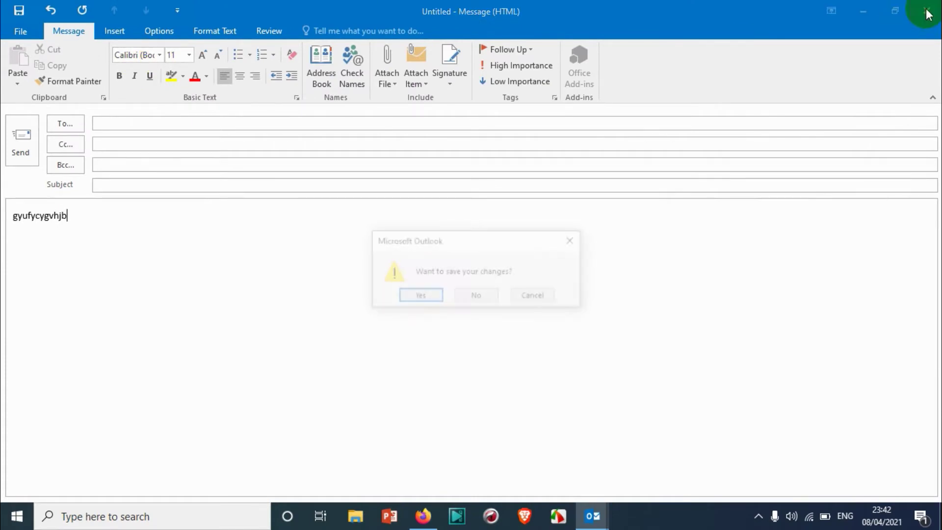
click(478, 296)
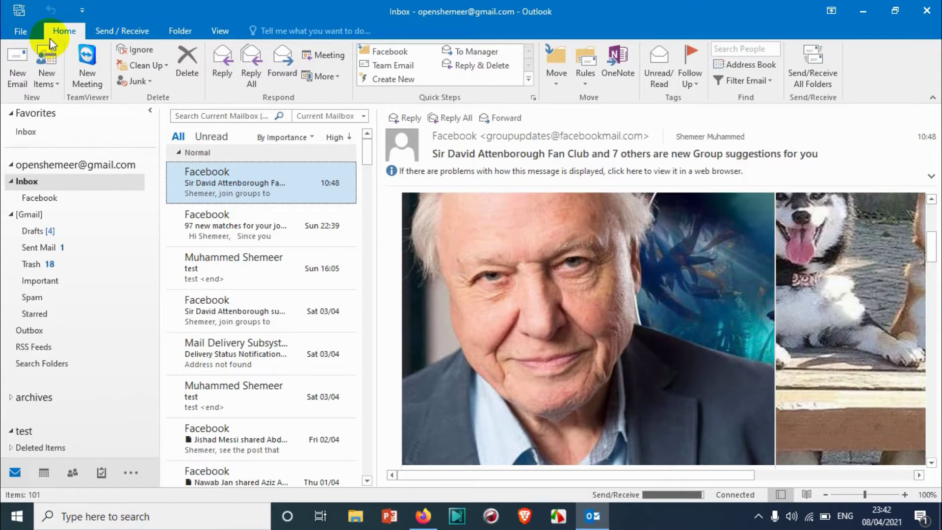
Open Outlook Options from the File menu.
click(20, 31)
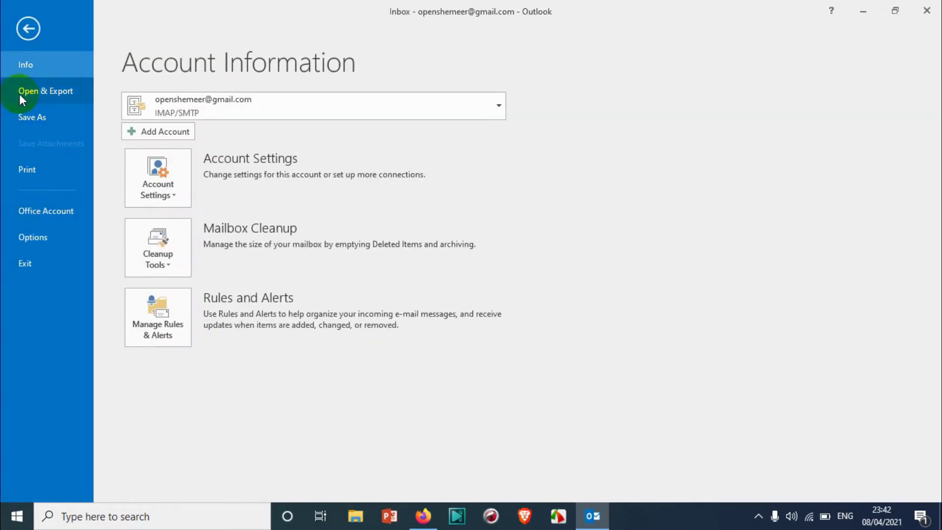
click(28, 29)
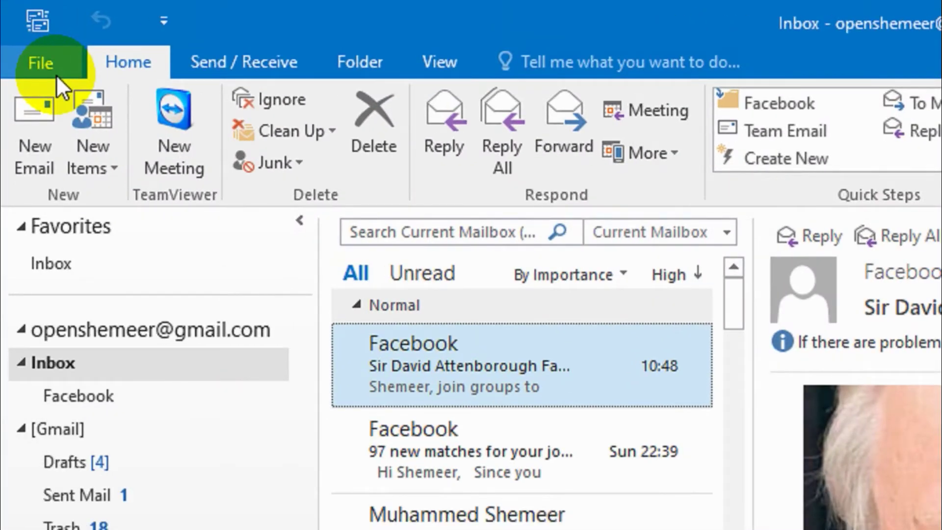
click(28, 37)
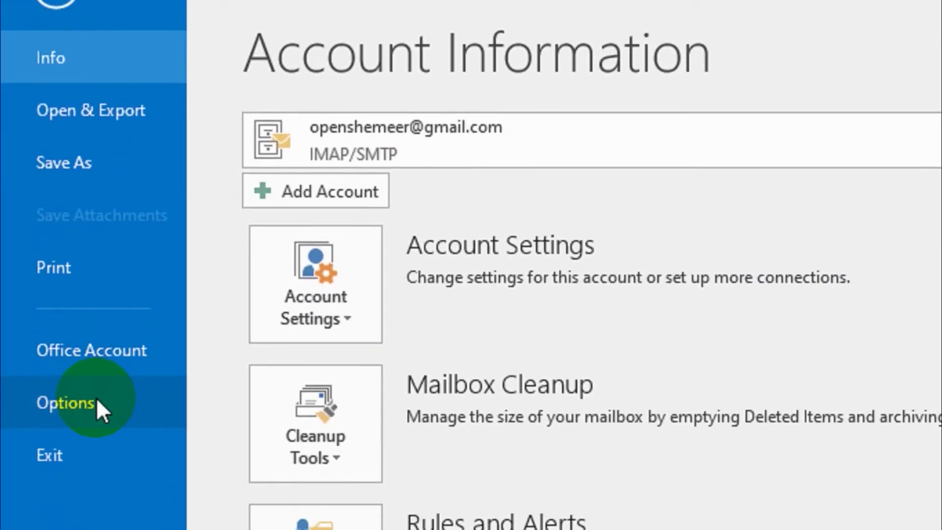
click(97, 400)
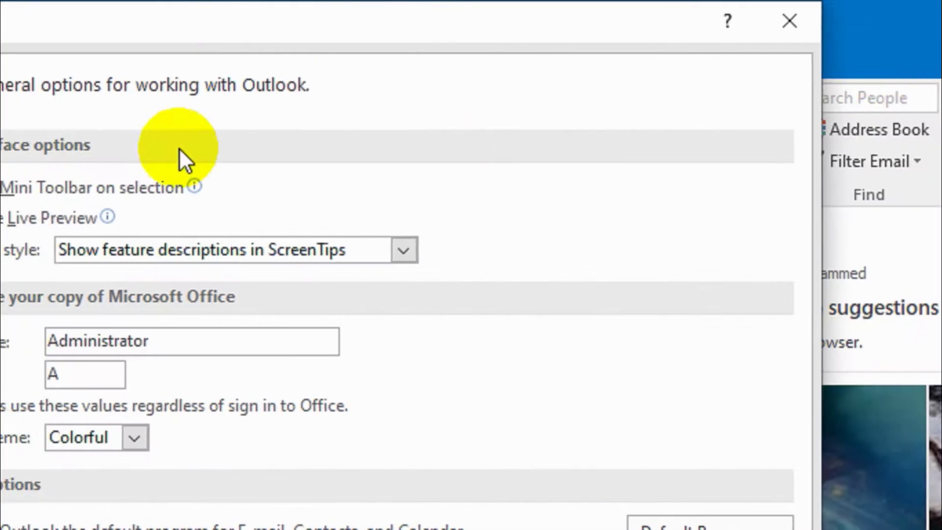
Go to the Mail options and open Stationery and Fonts.
click(236, 109)
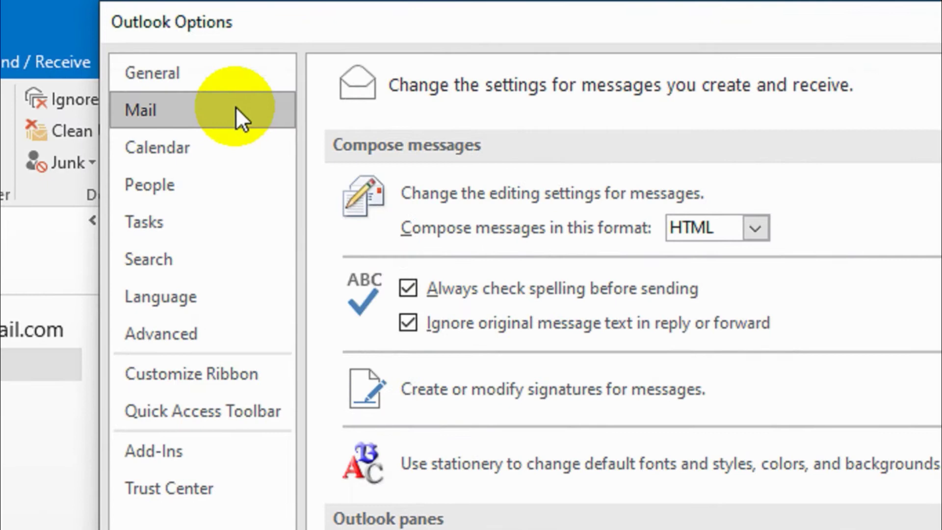
scroll(685, 298, down, 2)
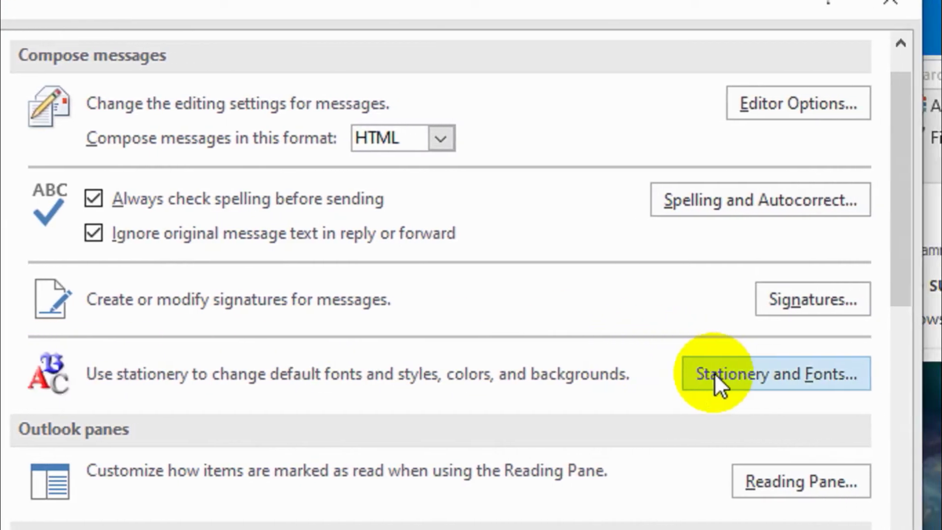
click(801, 378)
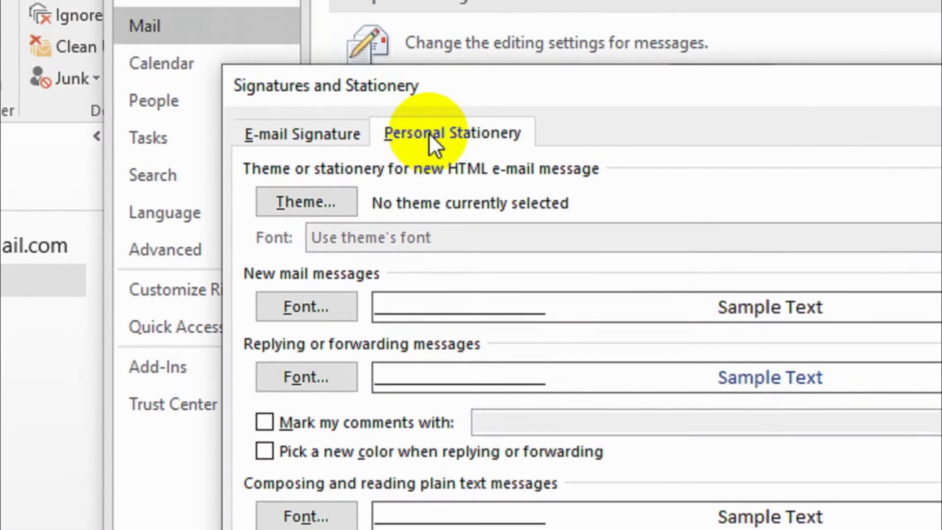
click(339, 114)
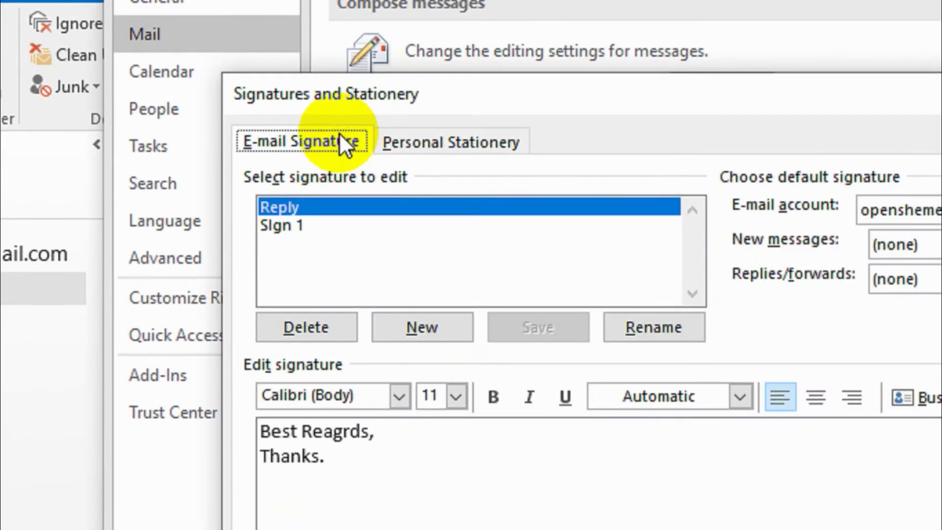
click(441, 143)
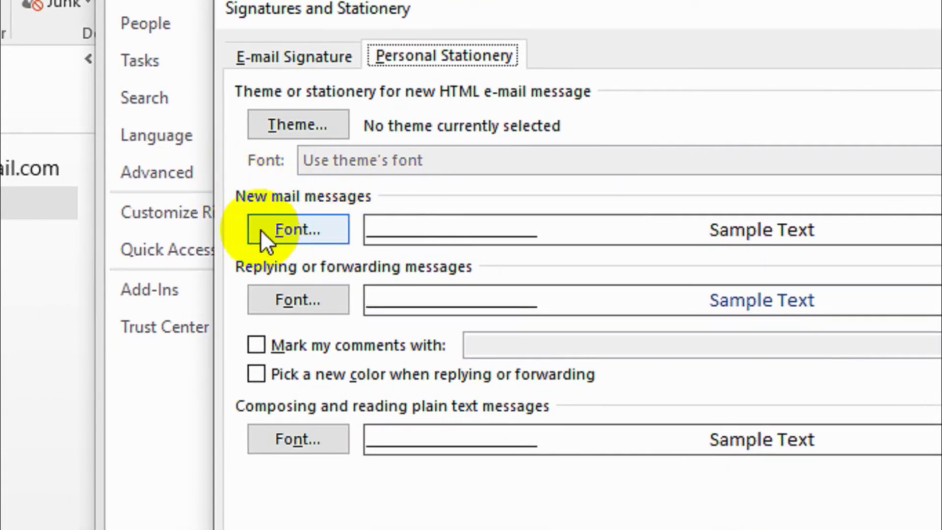
Open the Font dialog for new mail messages.
click(277, 230)
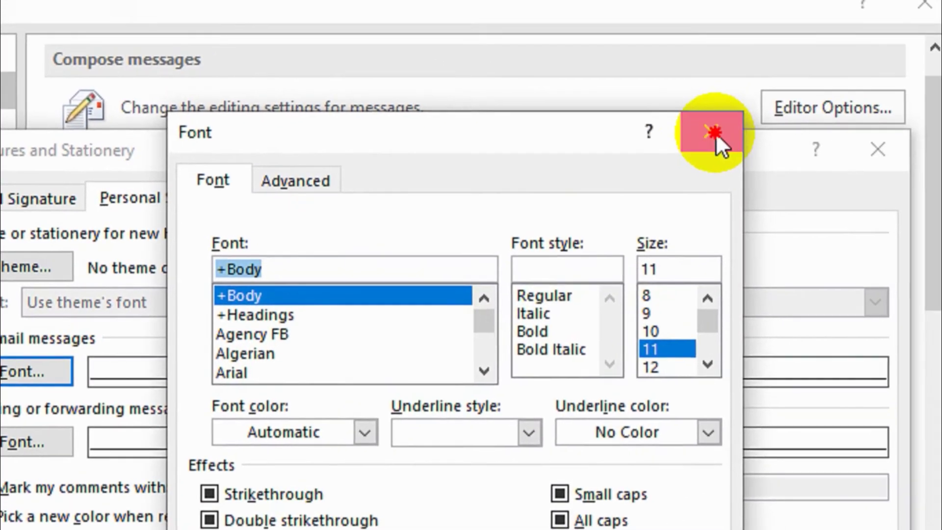
click(716, 135)
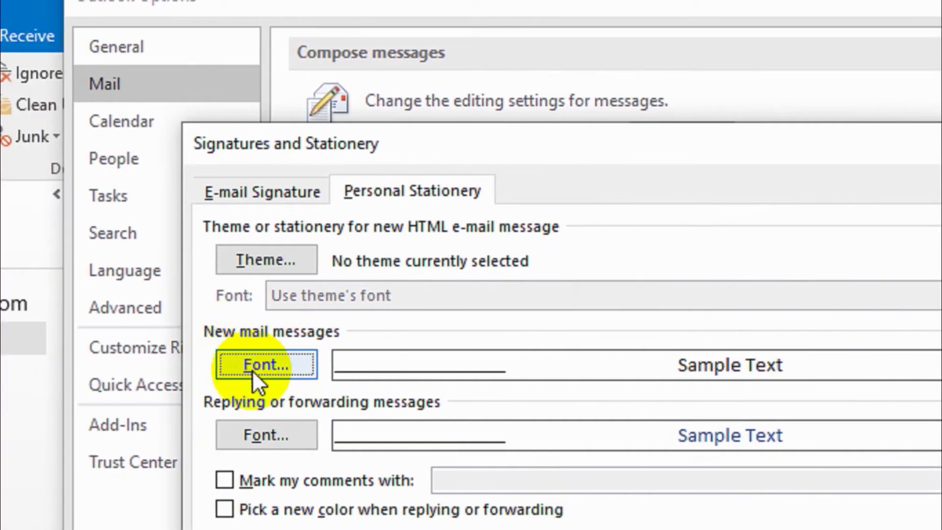
click(188, 364)
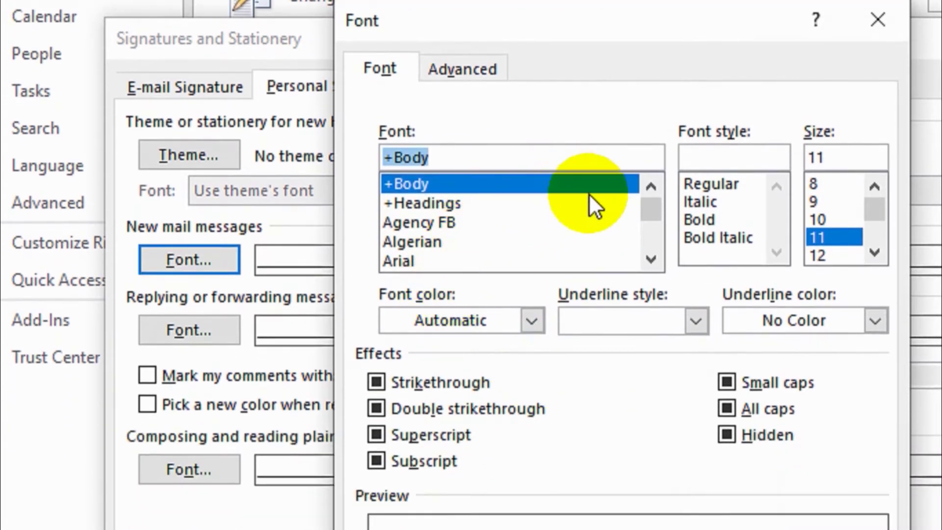
drag(654, 302, 653, 327)
drag(652, 228, 668, 157)
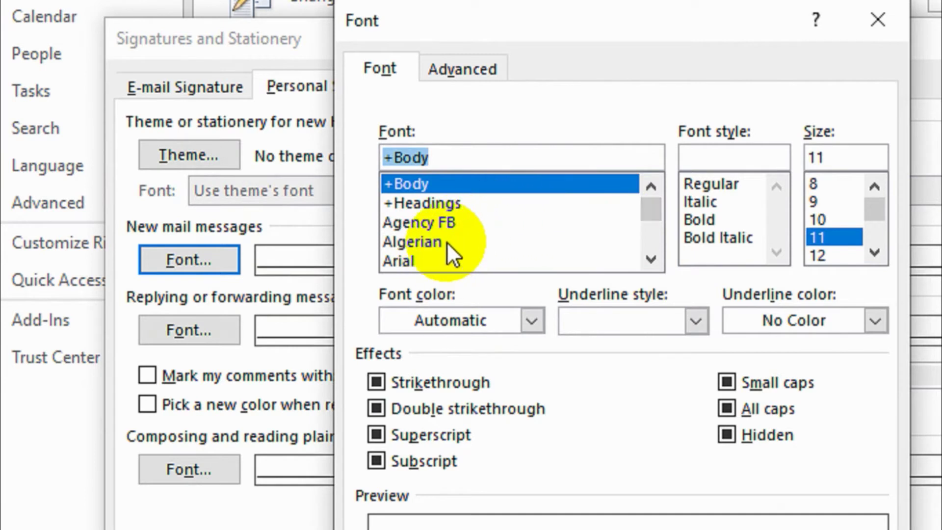
scroll(448, 239, down, 1)
scroll(449, 231, up, 1)
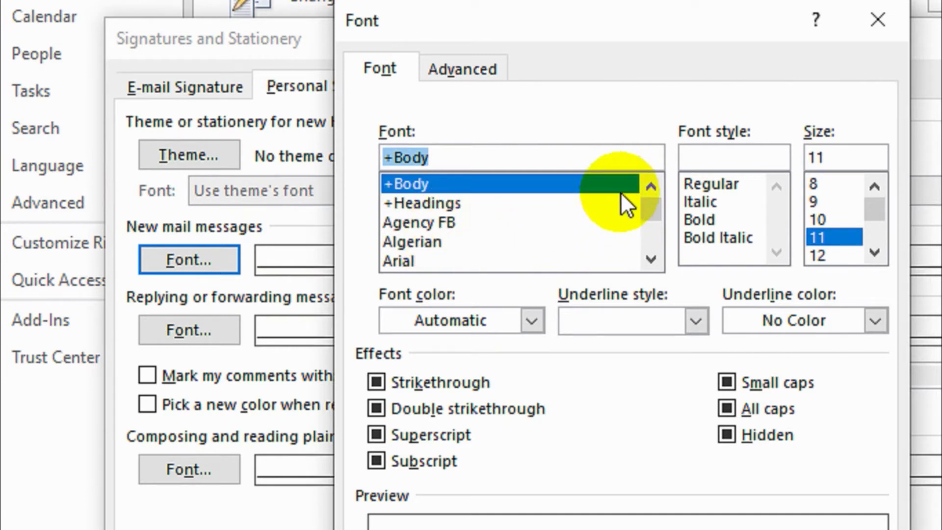
Choose Bahnschrift SemiBold Condensed after previewing Agency FB, Algerian and Arial Black.
click(419, 223)
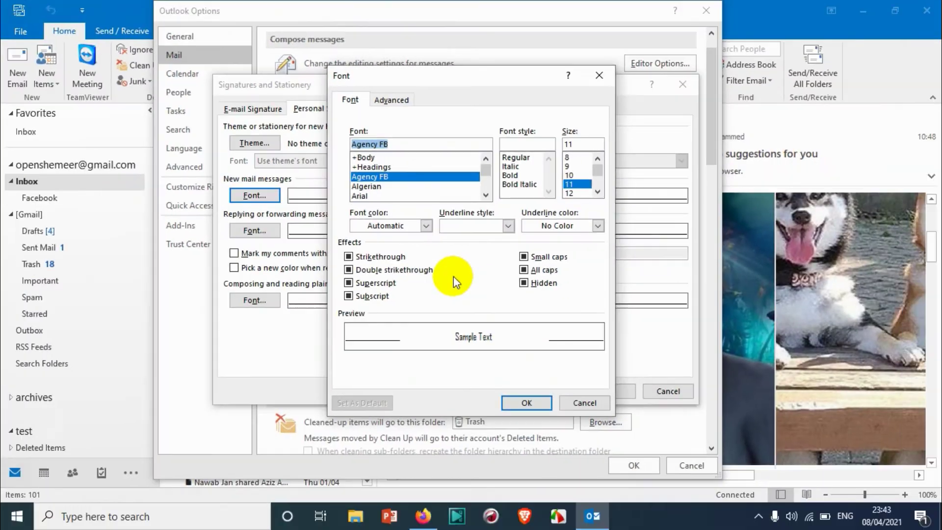
click(376, 187)
scroll(377, 190, down, 1)
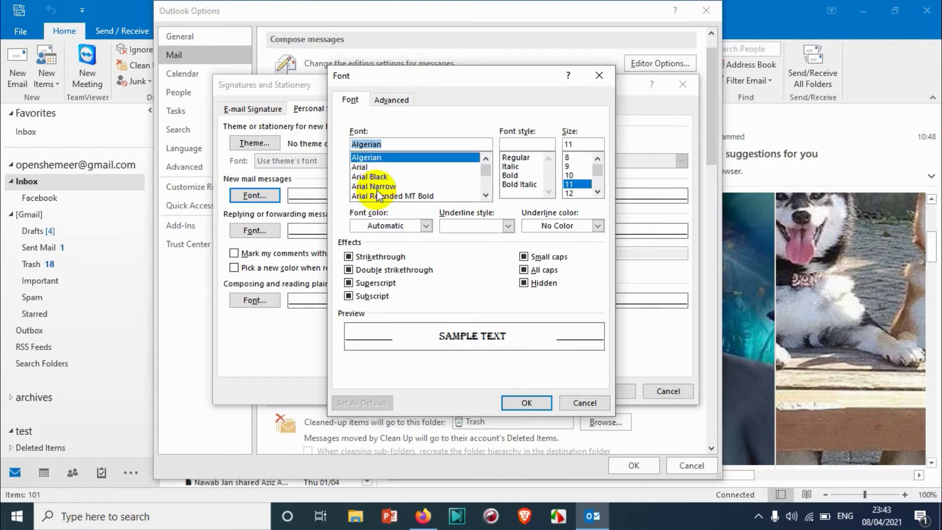
click(385, 179)
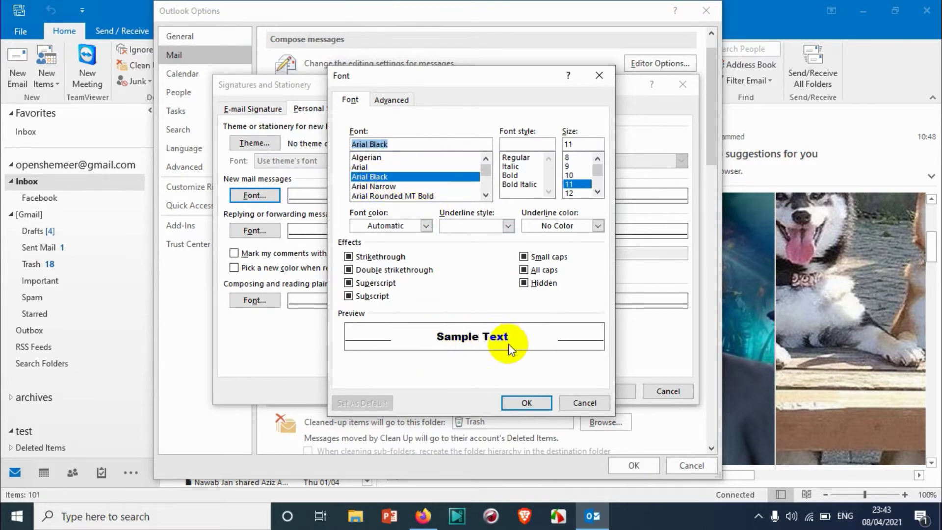
scroll(377, 173, down, 3)
click(377, 175)
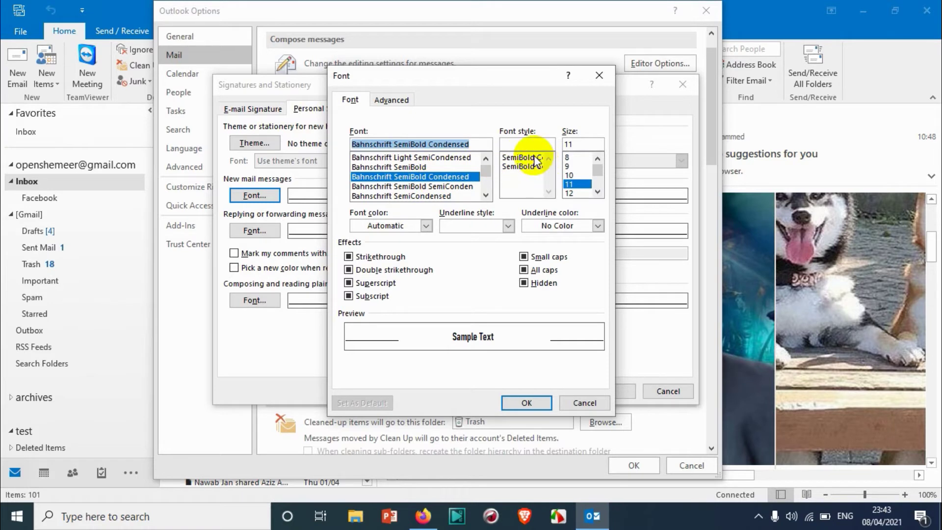
click(418, 166)
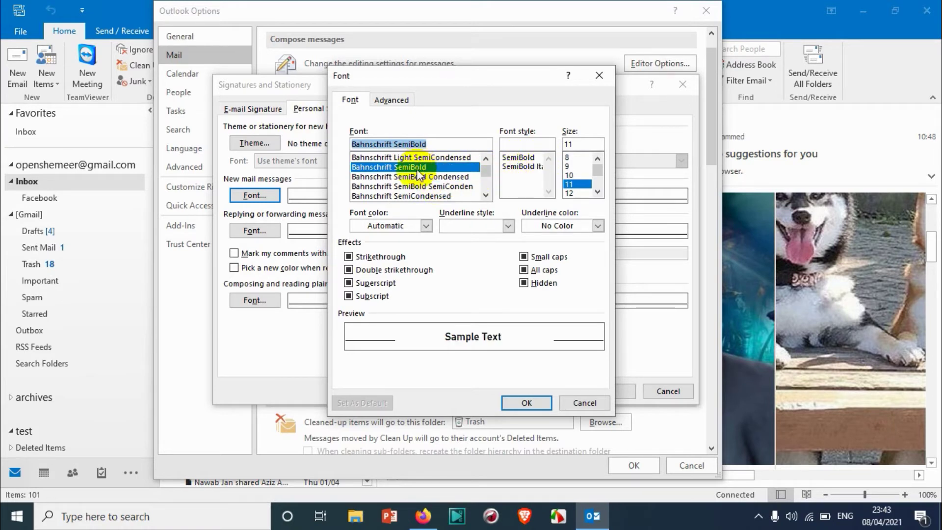
click(416, 176)
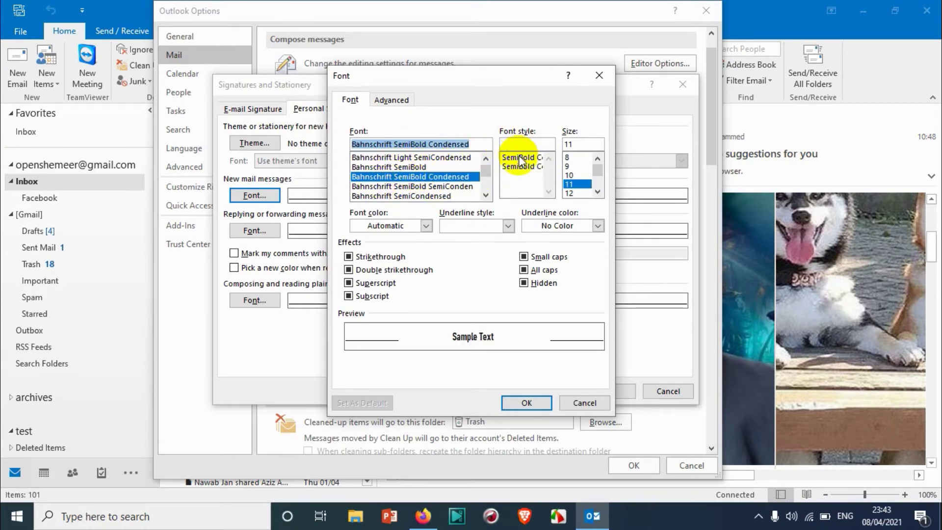
Set the non-italic SemiBold Condensed font style after comparing the italic variant.
click(520, 158)
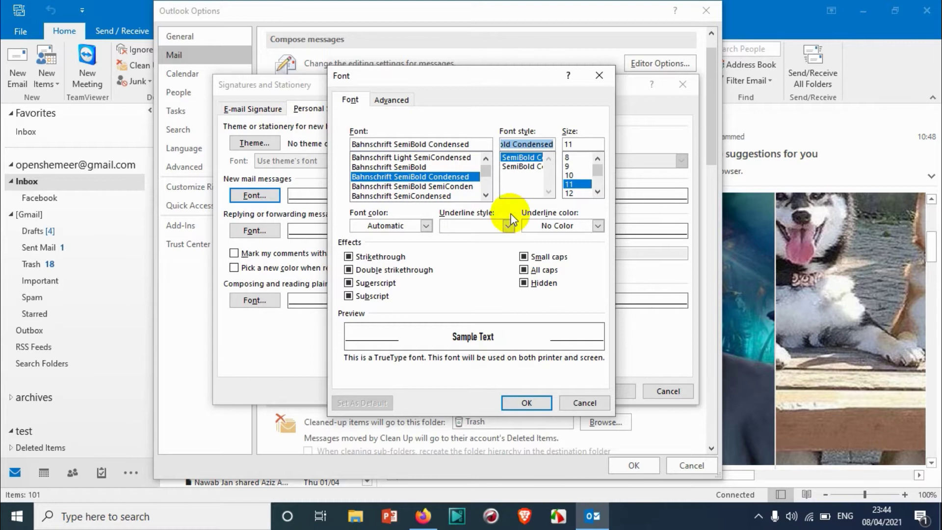
click(523, 167)
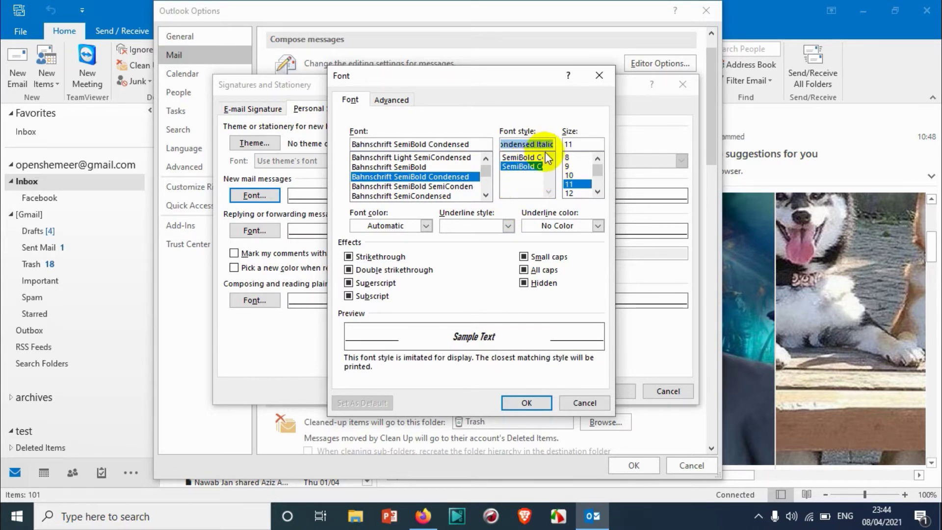
click(522, 158)
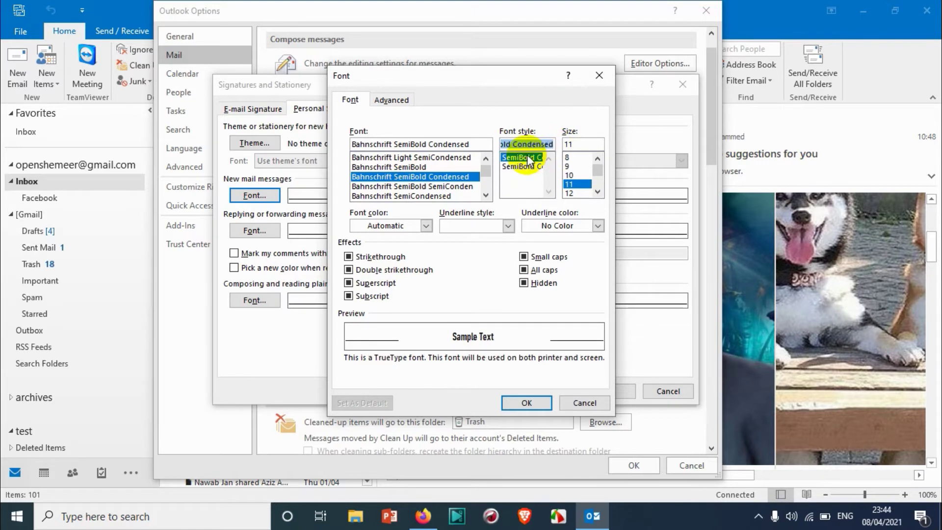
click(528, 168)
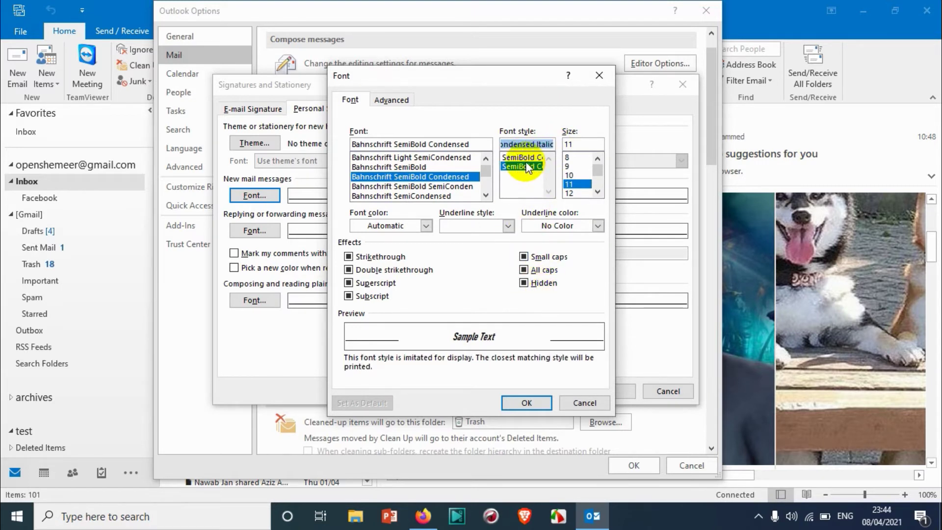
click(523, 158)
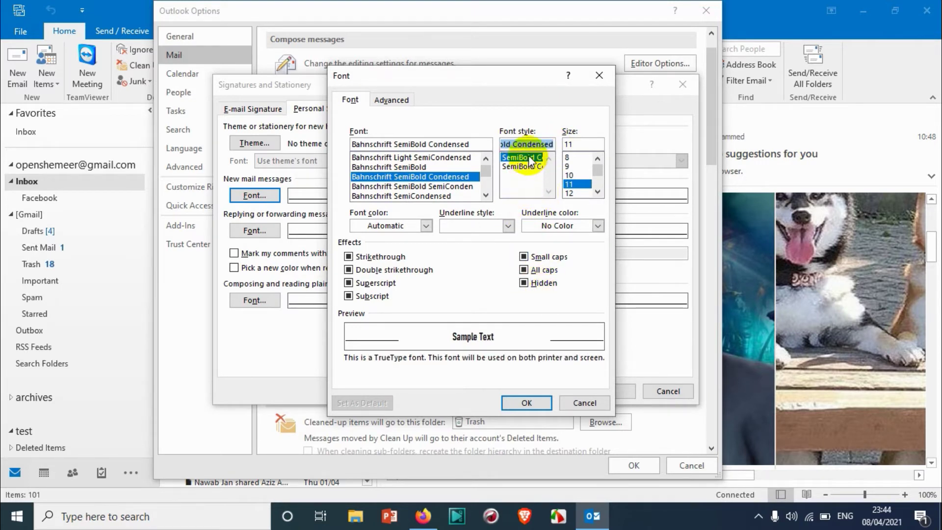
Set the font size to 12 after trying 14.
mouse_move(600, 176)
mouse_down()
mouse_move(598, 185)
mouse_move(597, 172)
mouse_up()
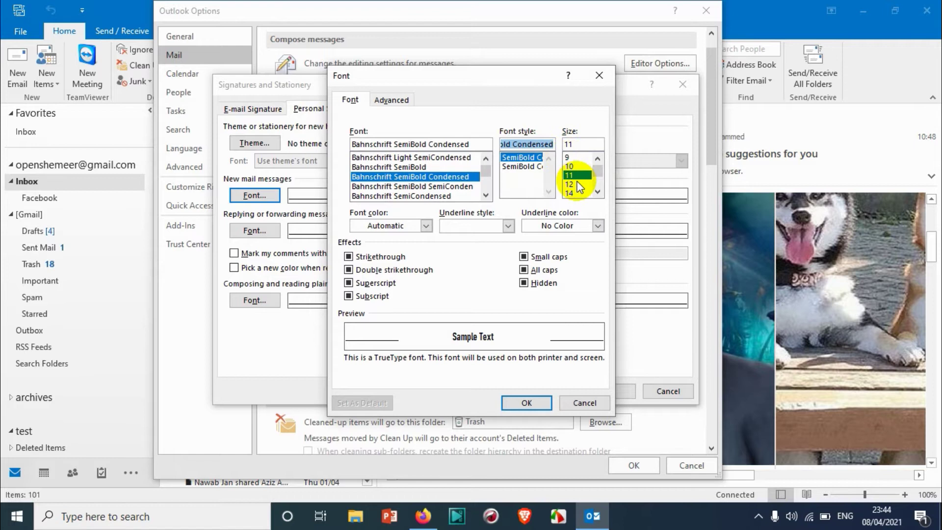
click(576, 185)
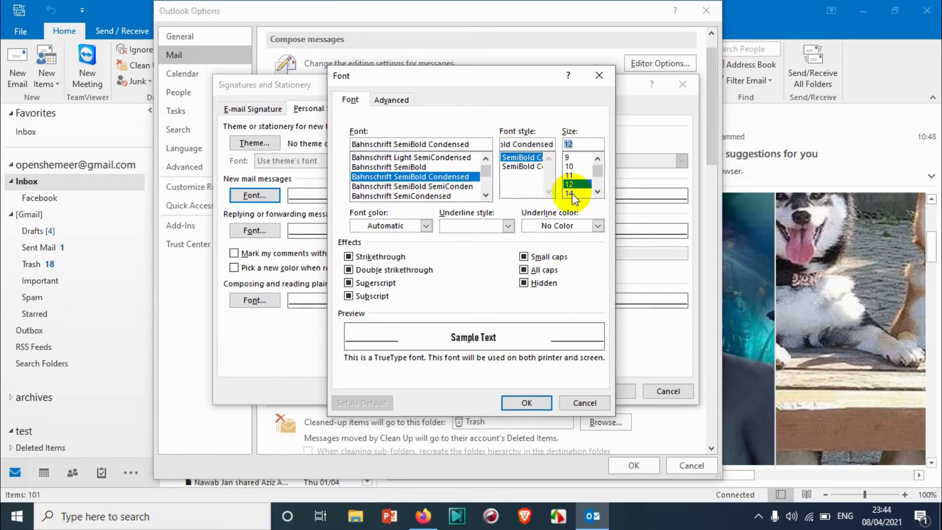
click(572, 193)
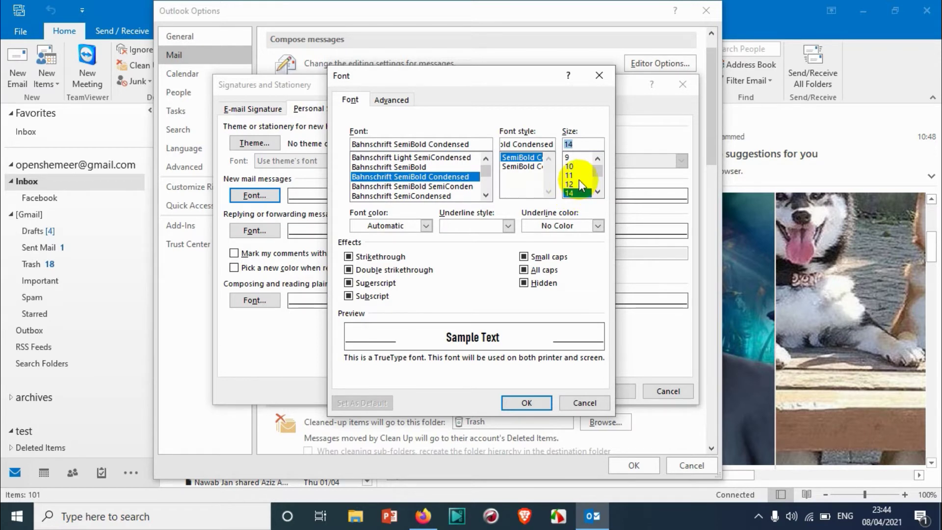
click(597, 192)
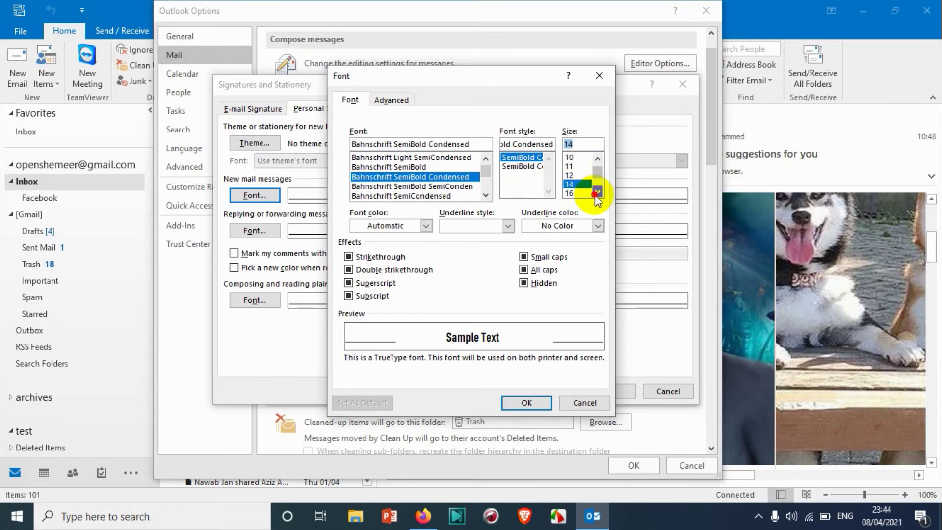
click(574, 175)
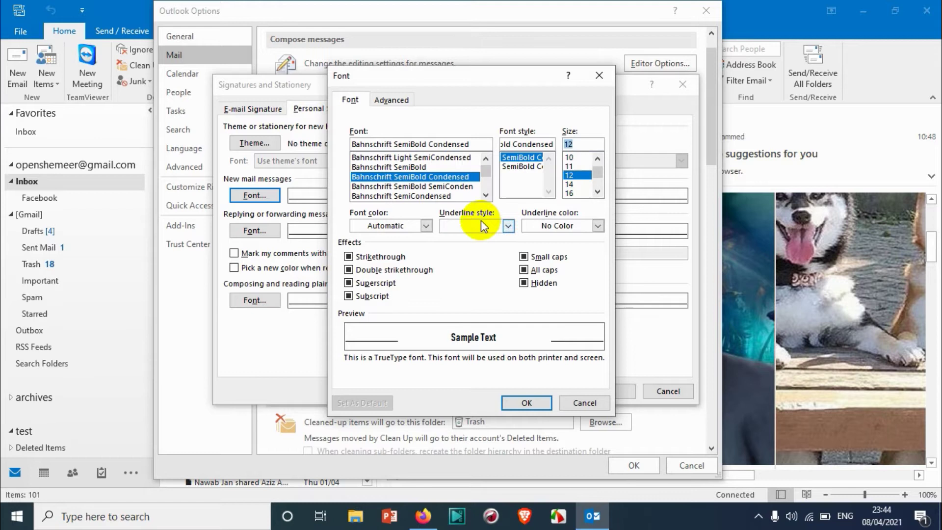
Set the new-mail font colour to red.
click(414, 226)
click(382, 243)
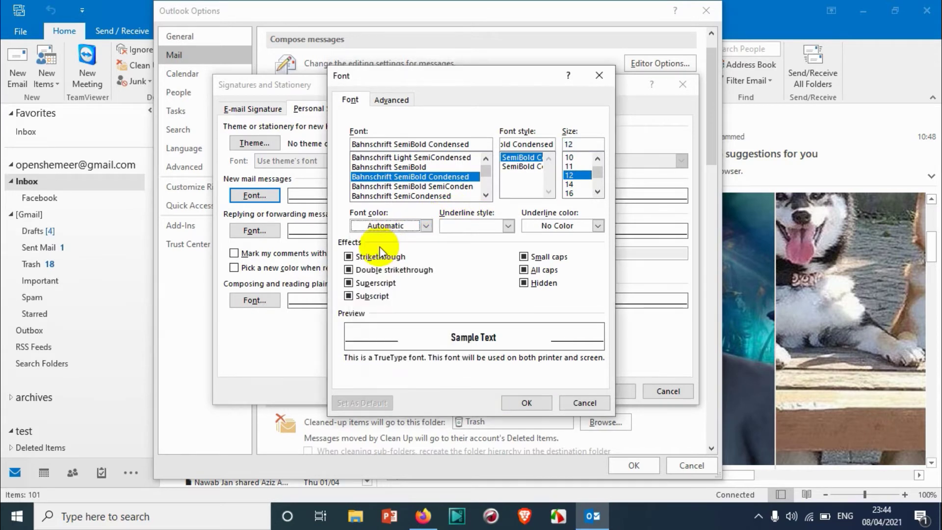
click(395, 226)
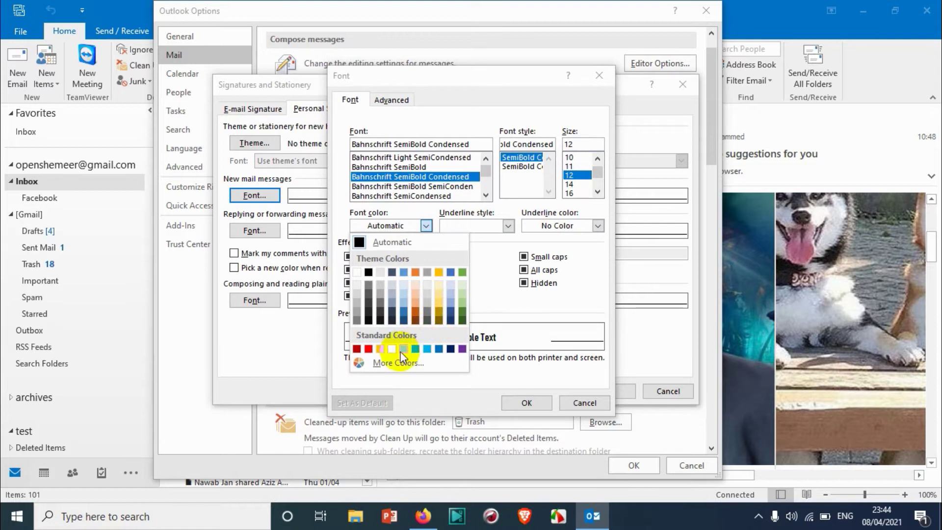
click(368, 348)
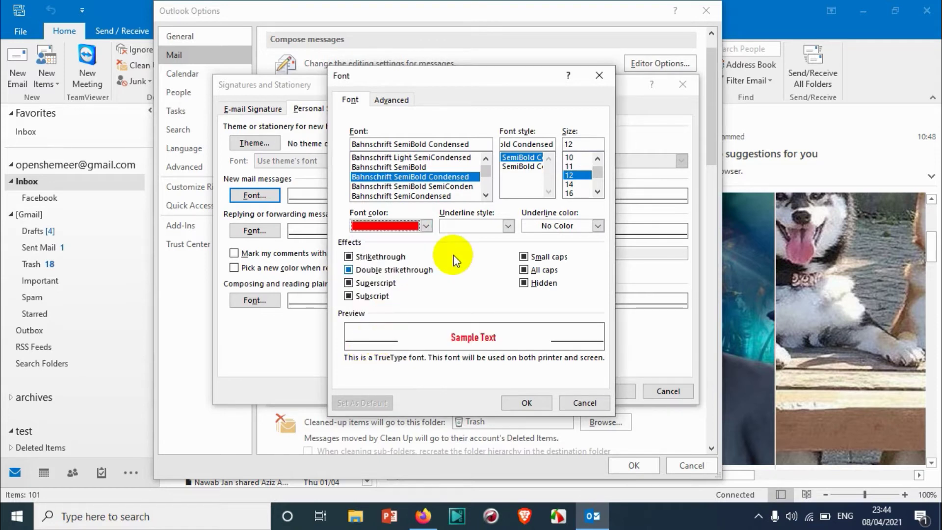
Give the font a double-line underline coloured blue.
click(507, 226)
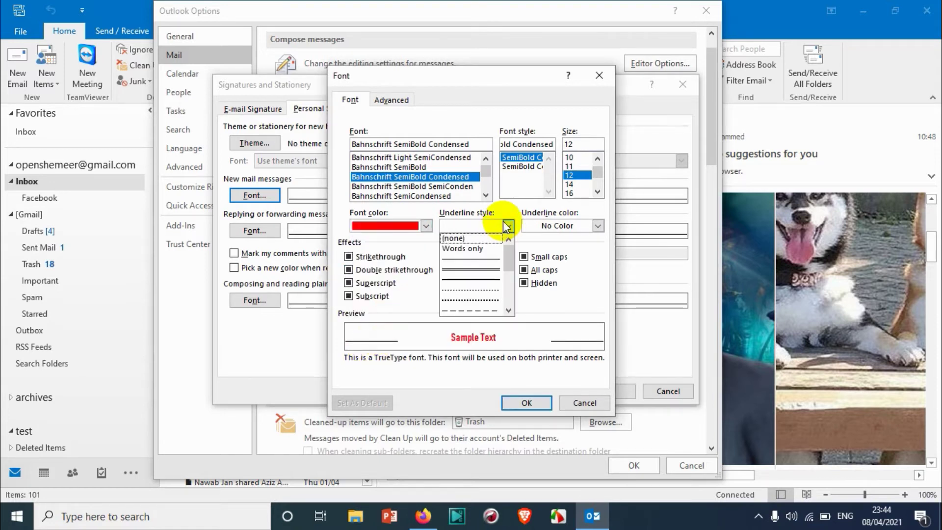
click(484, 279)
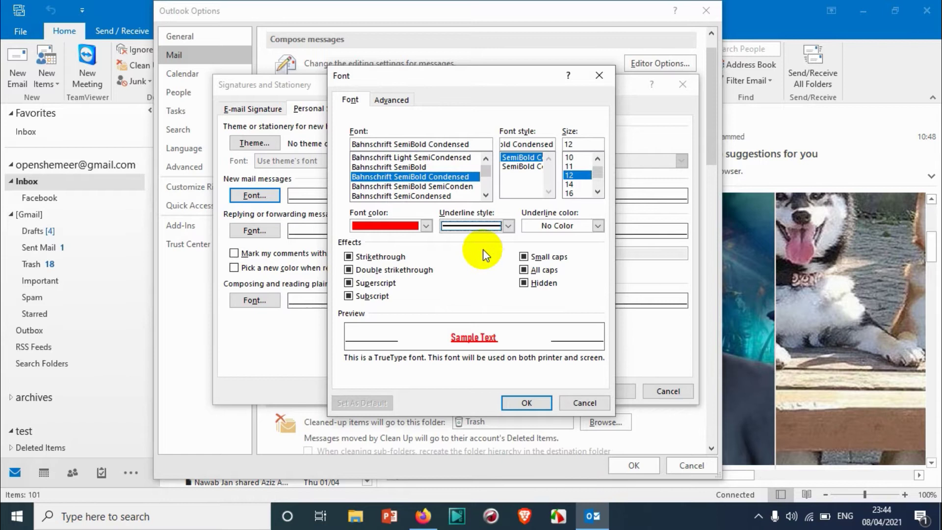
click(475, 228)
click(469, 270)
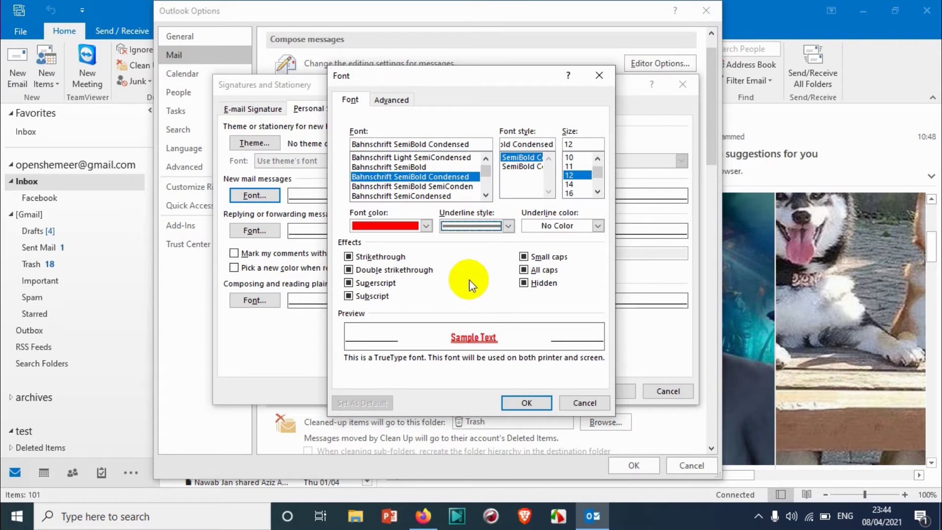
click(555, 226)
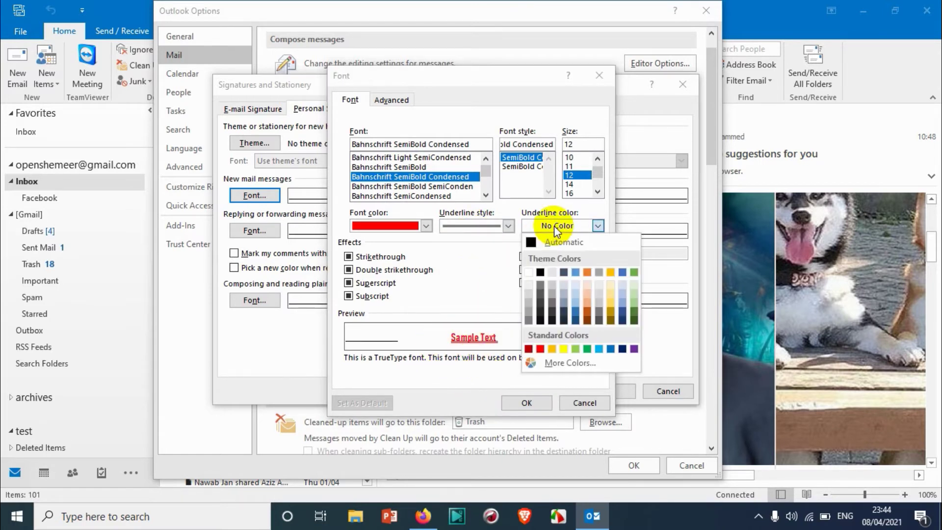
click(611, 348)
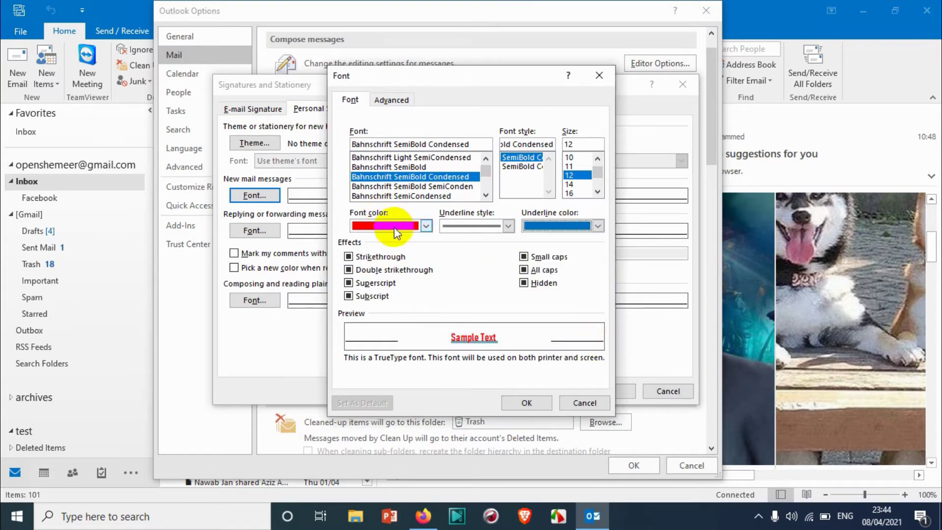
Try strikethrough and double strikethrough on the sample, then turn them off.
click(373, 256)
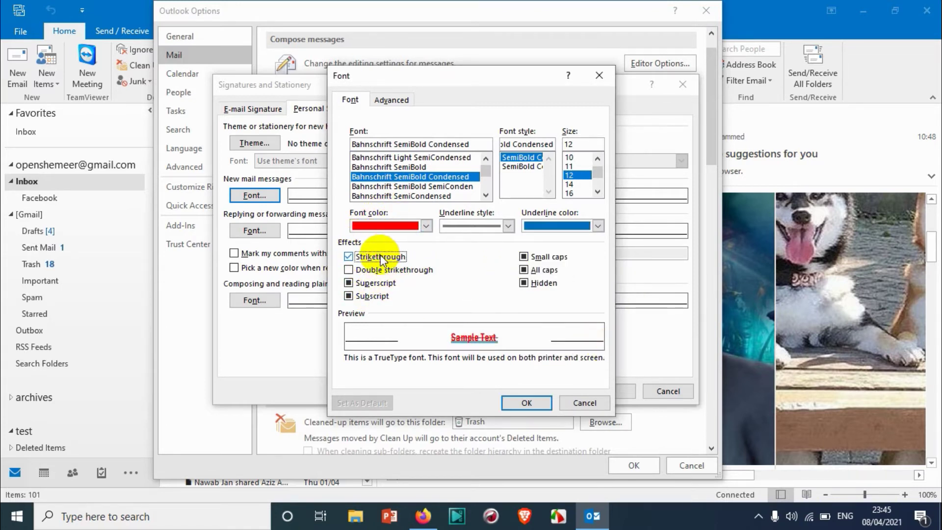
click(382, 271)
click(381, 270)
click(381, 270)
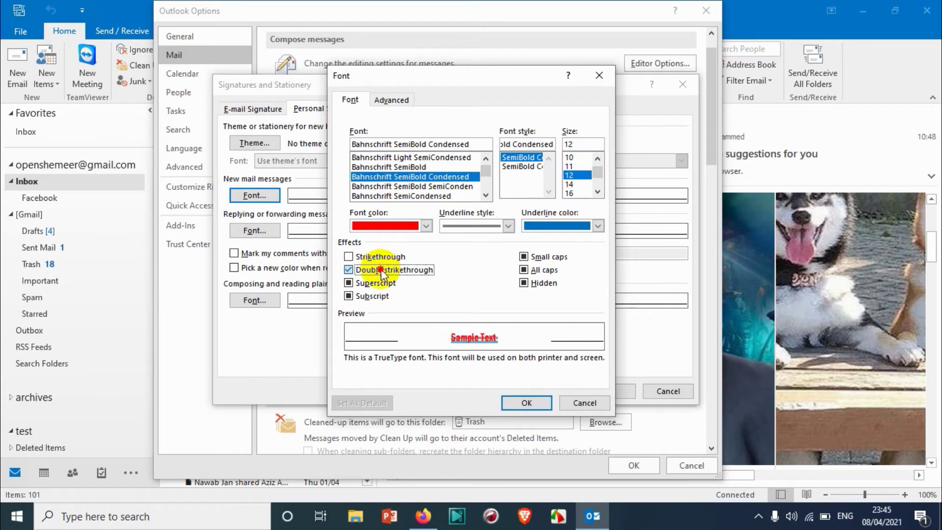
click(380, 257)
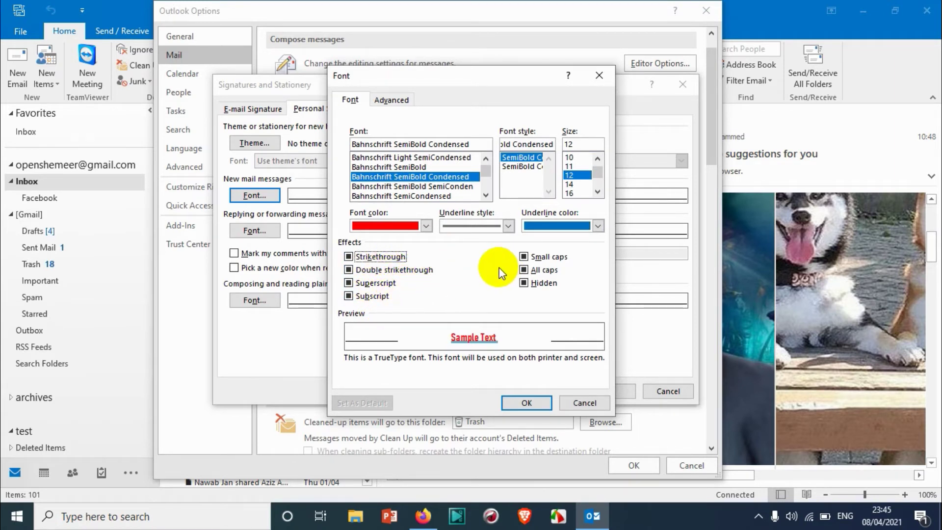
Try small caps and all caps on the sample, then go to the Advanced tab.
click(550, 257)
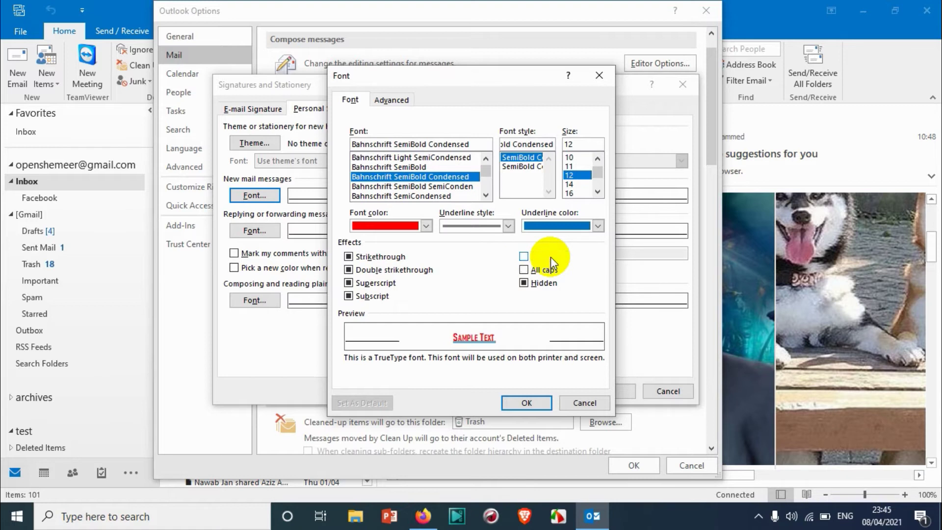
click(550, 257)
click(542, 272)
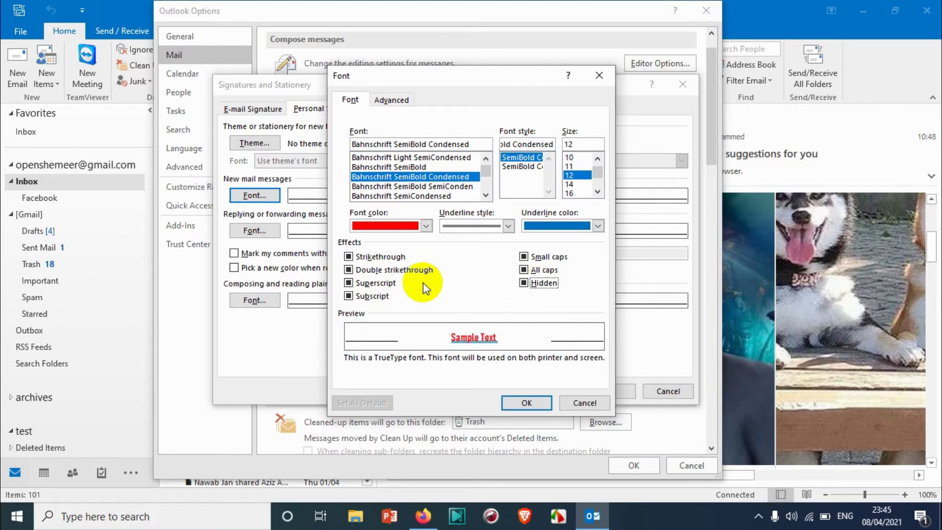
click(390, 99)
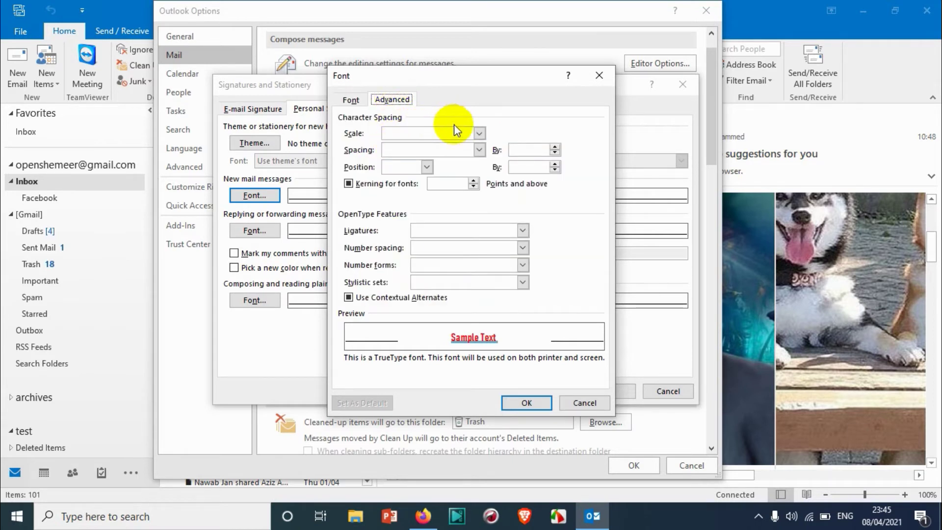
Try 150% and 66% scale with expanded spacing, then return the scale to 100%.
click(479, 132)
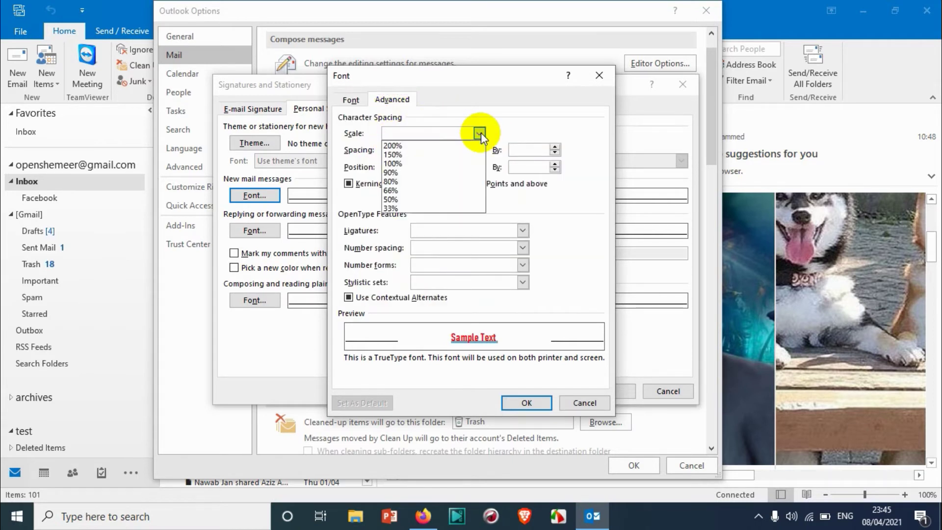
click(418, 154)
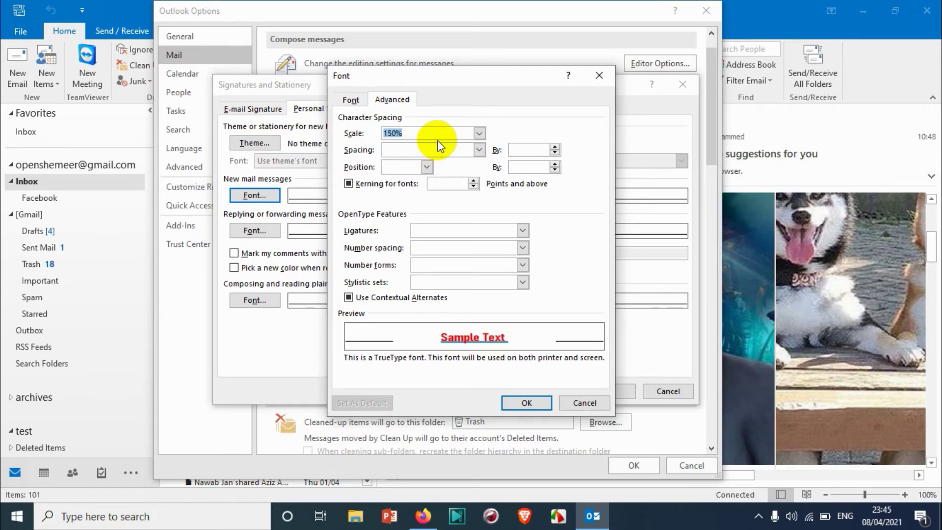
click(479, 150)
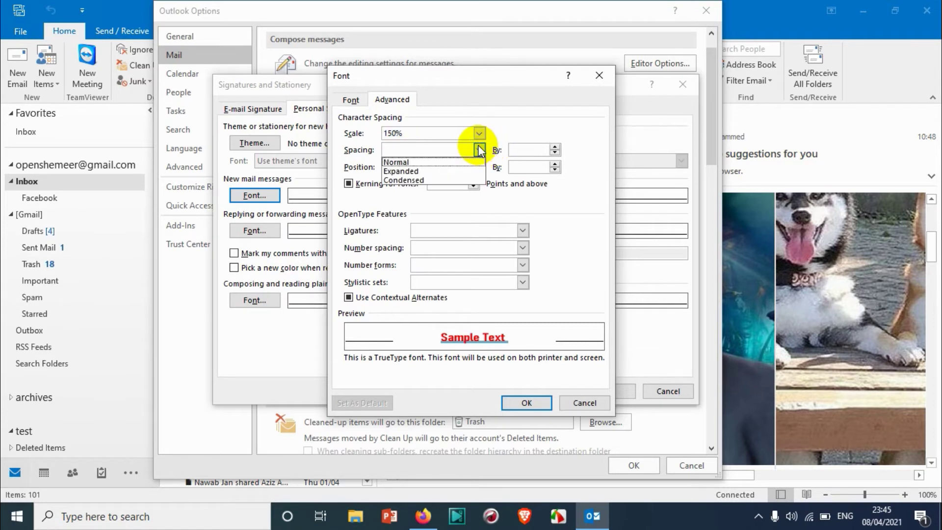
click(444, 169)
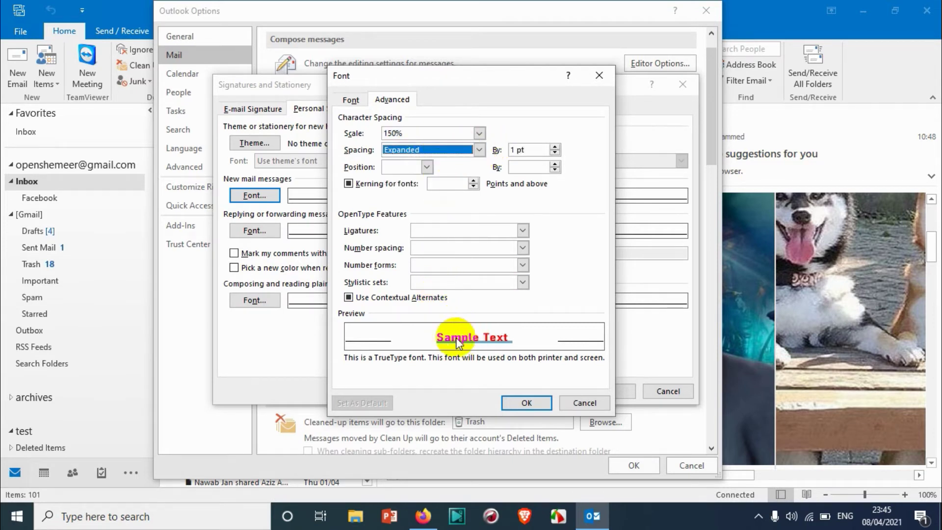
click(479, 133)
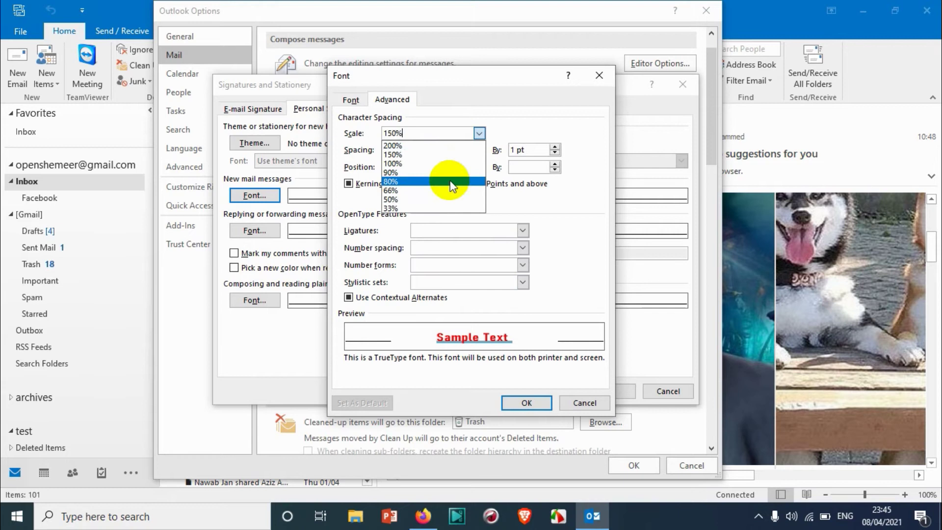
click(451, 191)
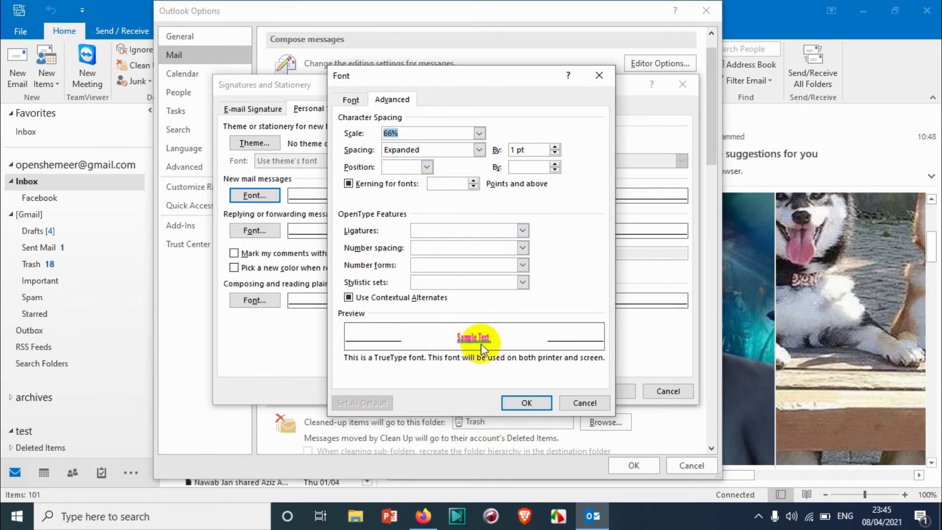
click(481, 130)
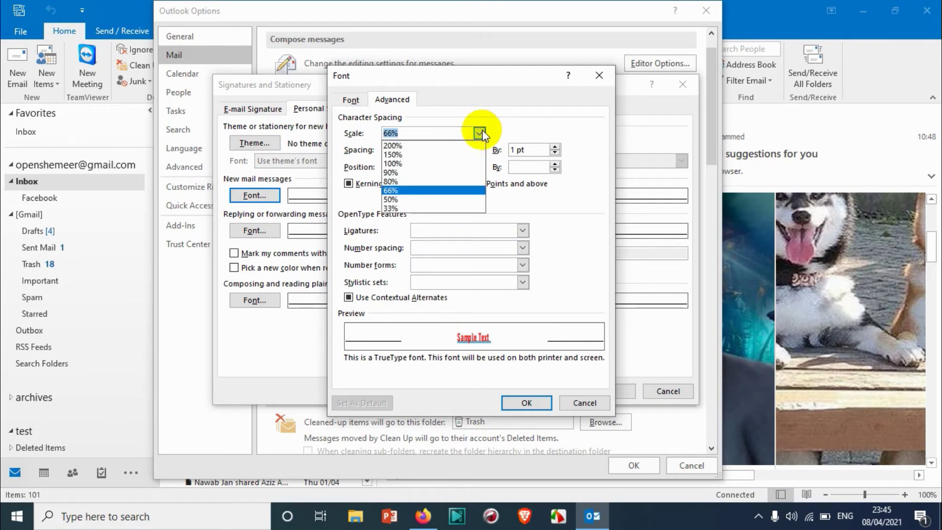
click(415, 163)
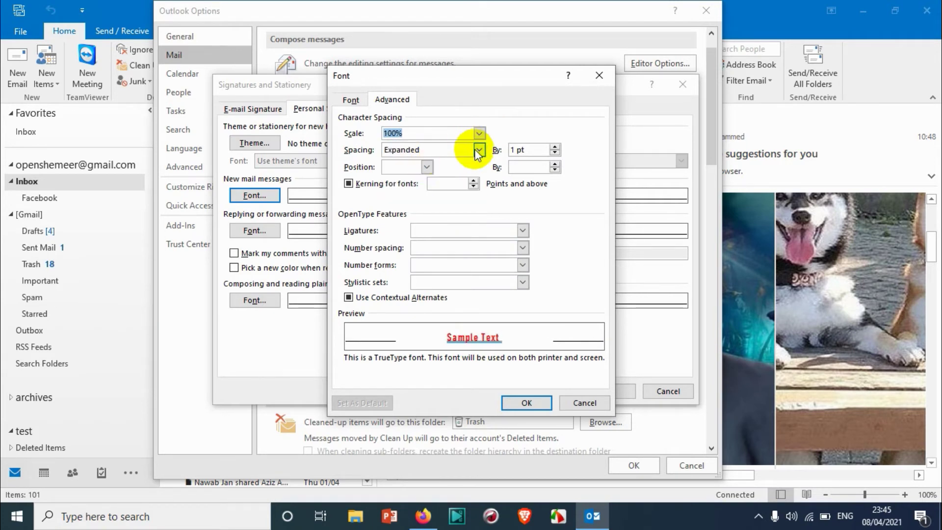
Try condensed and expanded letter spacing, switching briefly back to Normal.
click(478, 151)
click(439, 180)
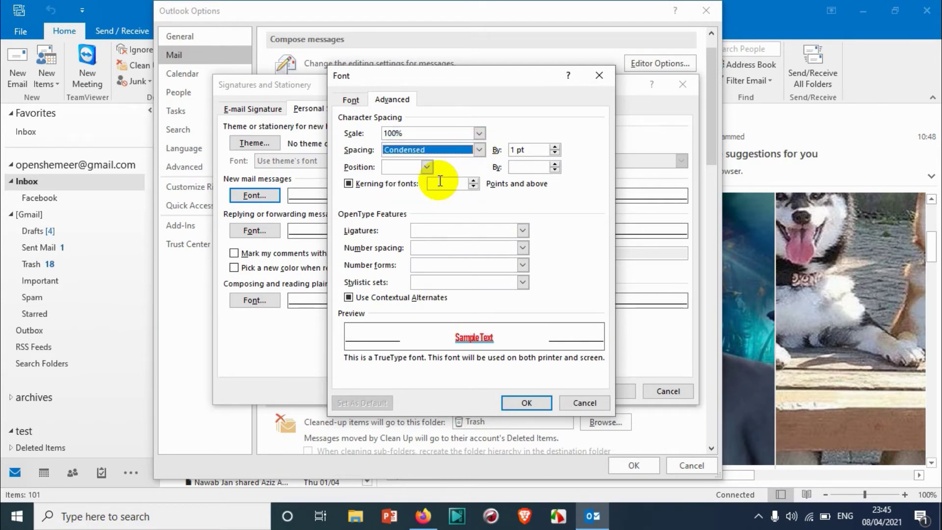
click(478, 150)
click(412, 172)
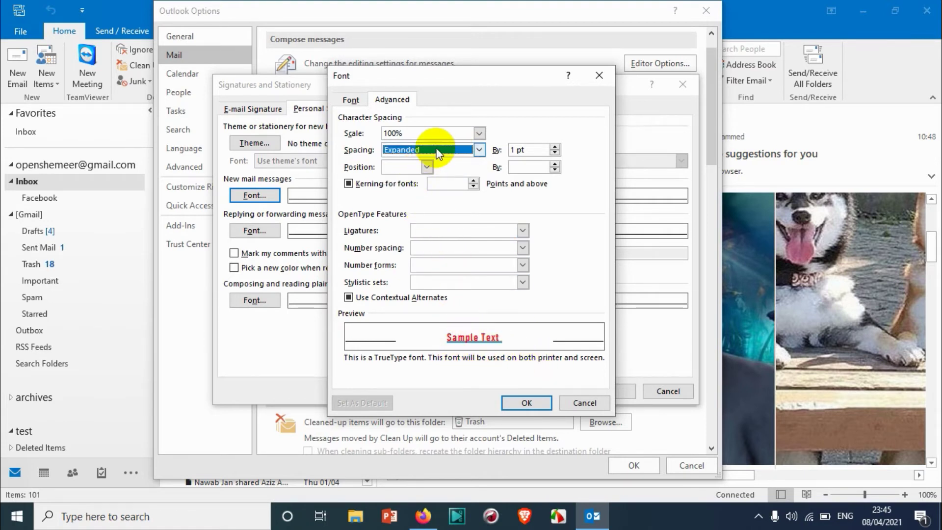
click(455, 152)
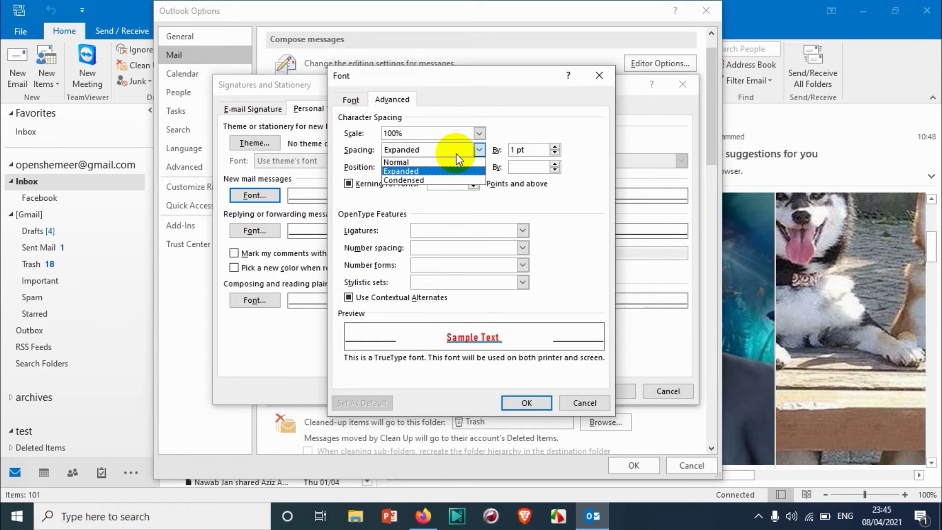
click(433, 163)
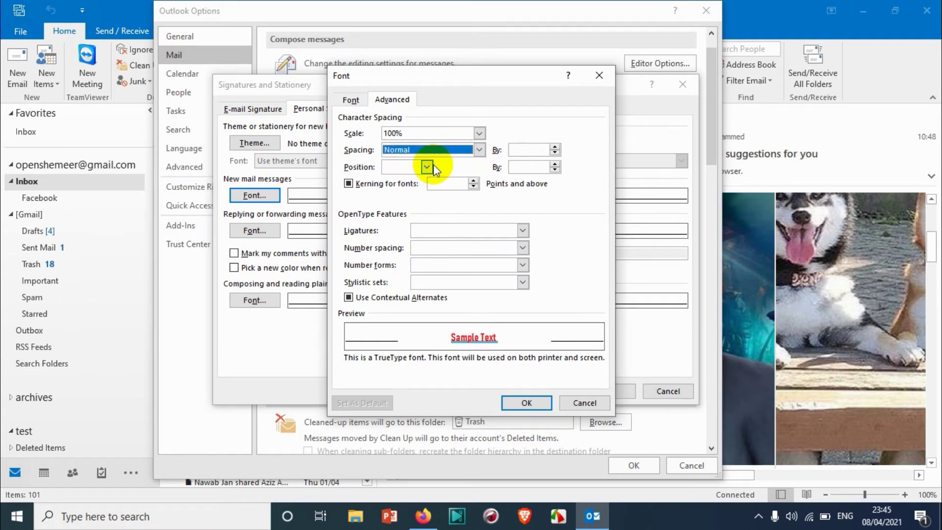
click(422, 151)
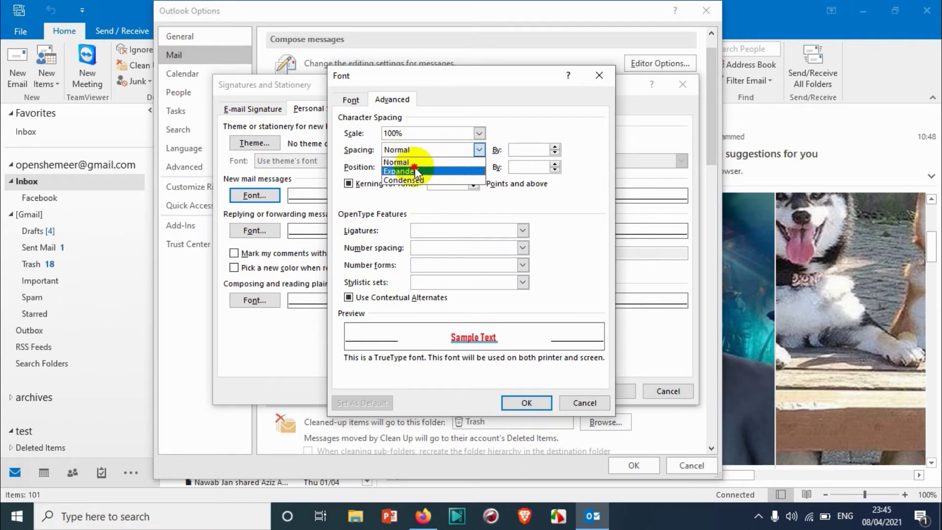
click(416, 167)
Try raised and lowered 3 pt positions, then reset position and spacing to Normal.
click(414, 167)
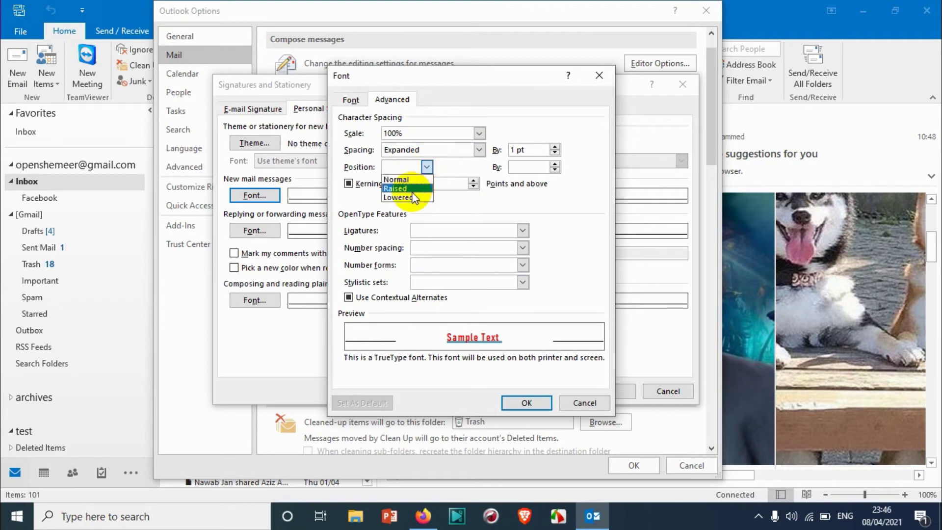
click(412, 189)
click(402, 167)
click(409, 198)
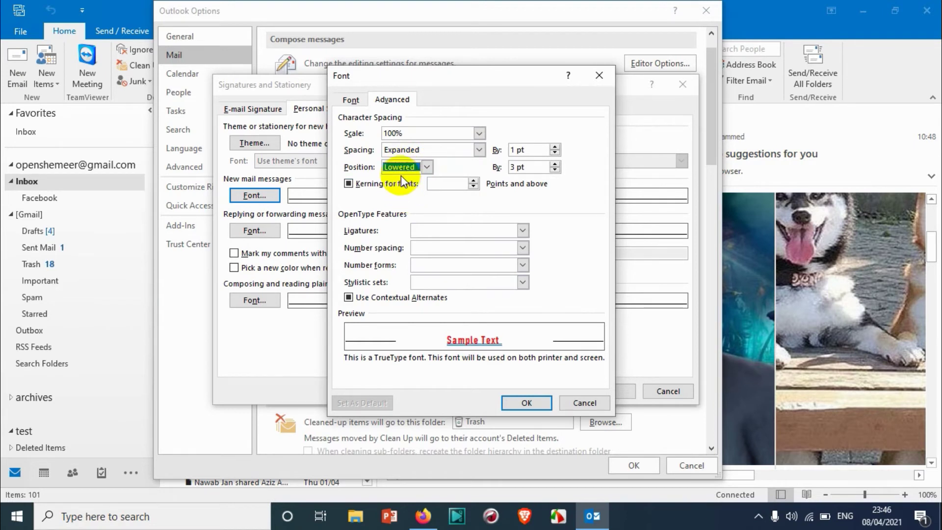
click(401, 169)
click(398, 180)
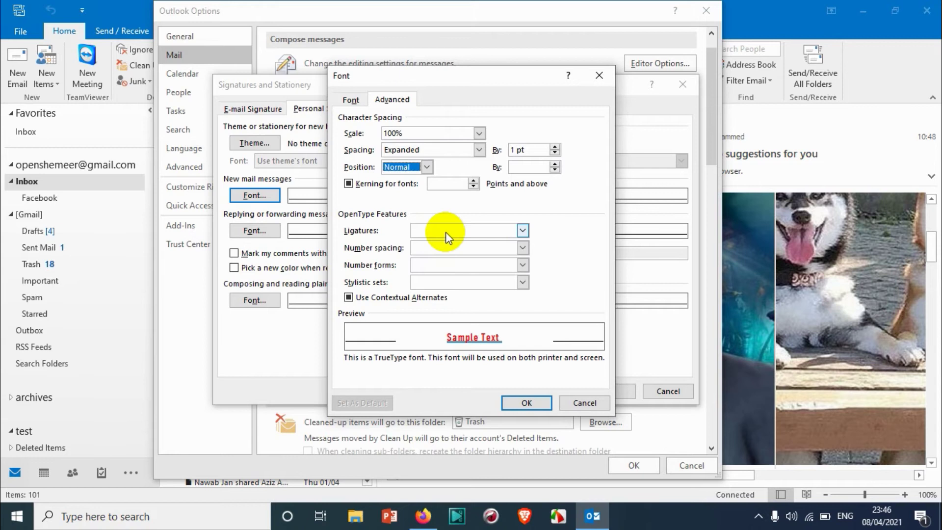
click(447, 147)
click(434, 159)
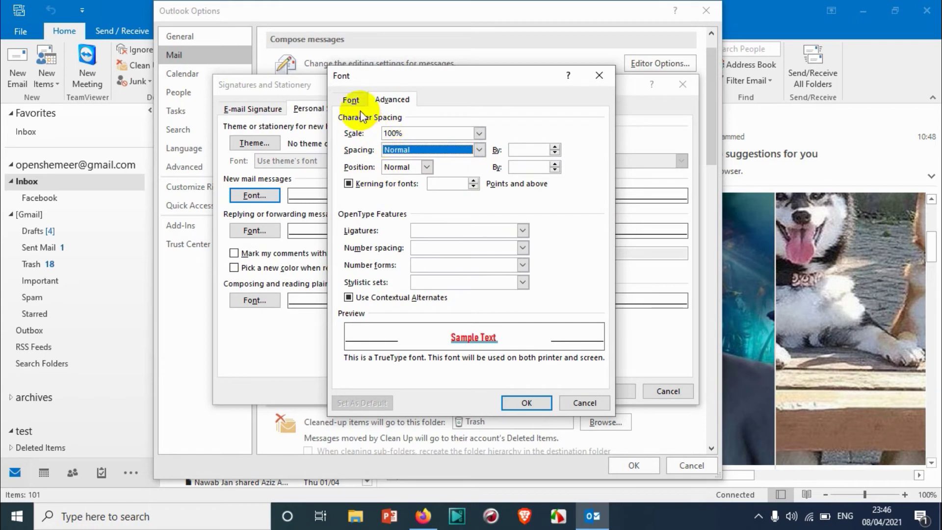
Return to the Font tab and keep the font colour red.
click(351, 100)
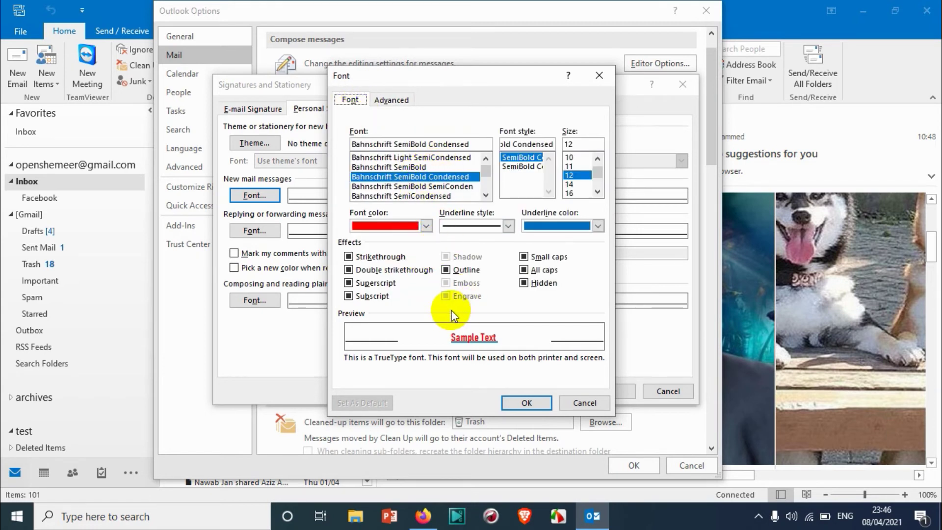
click(400, 234)
click(400, 234)
click(400, 234)
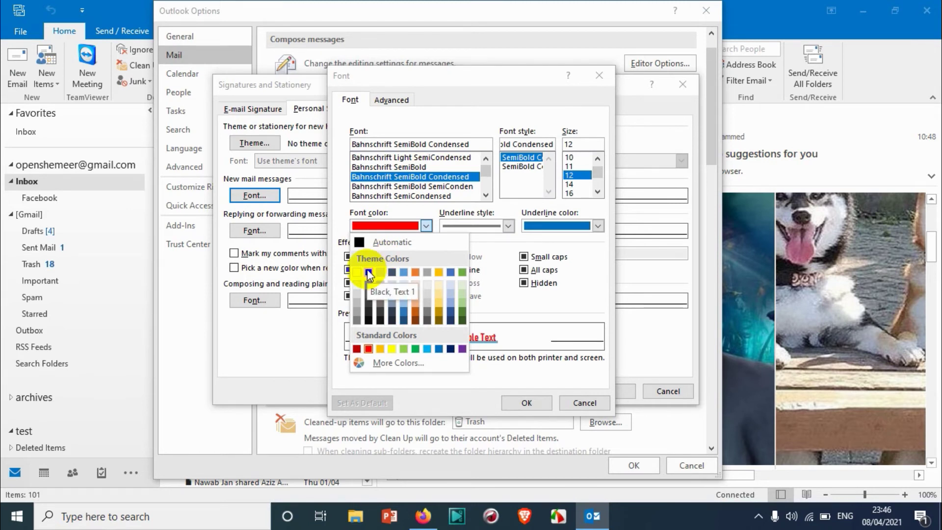
click(510, 236)
click(394, 226)
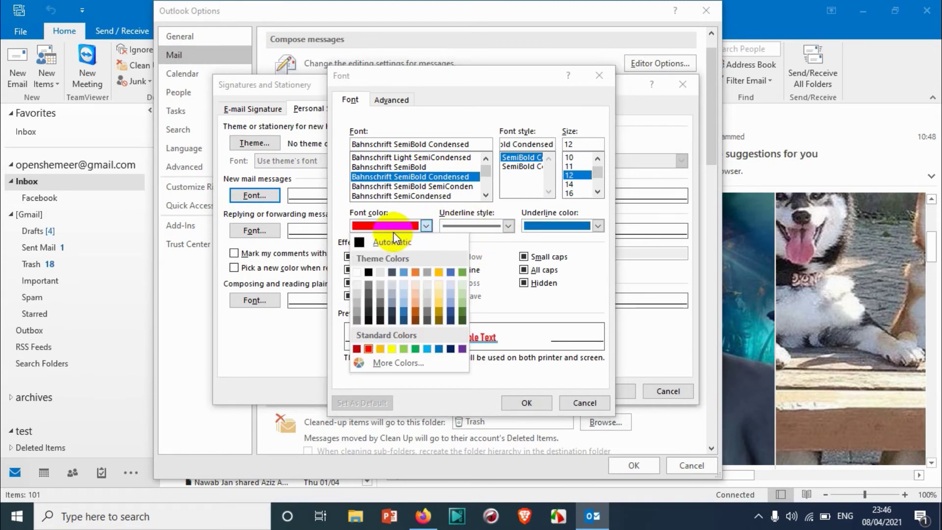
click(393, 228)
click(391, 229)
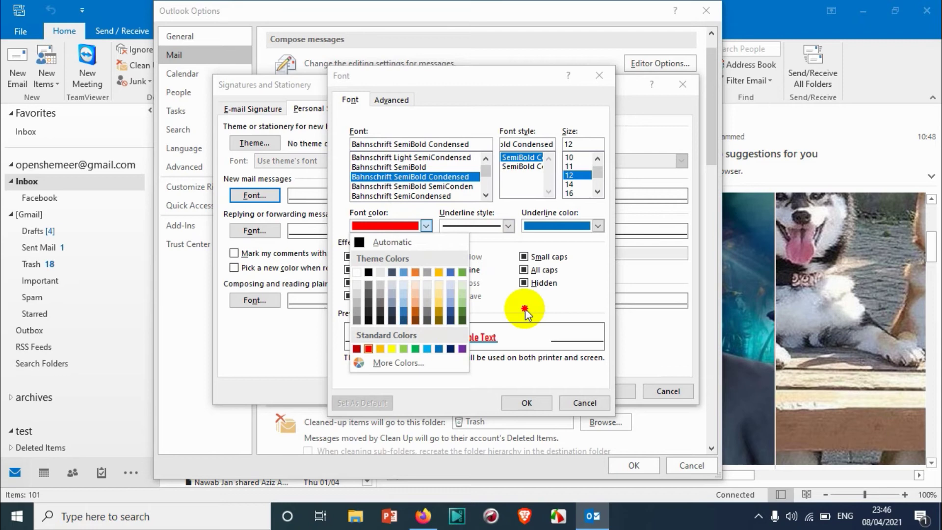
click(528, 353)
Confirm with OK in the Font, Signatures and Stationery, and Outlook Options dialogs.
click(532, 404)
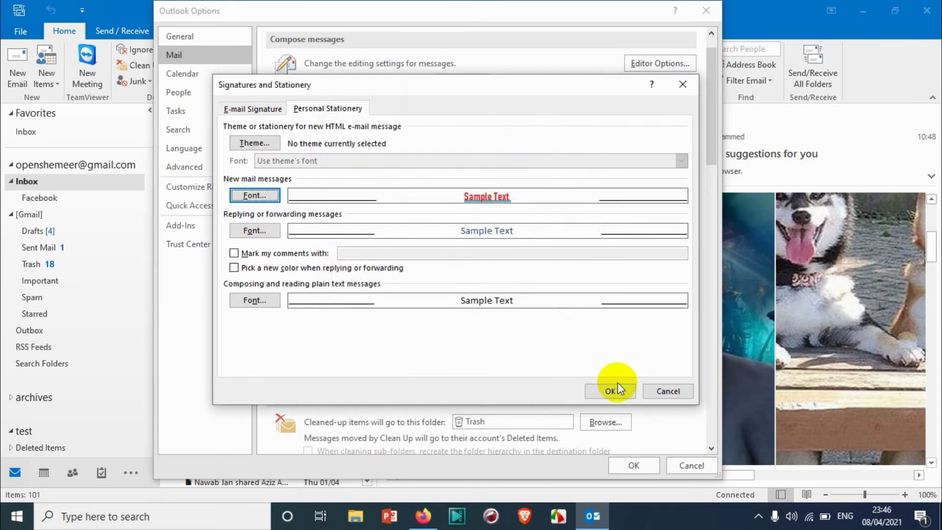
click(611, 392)
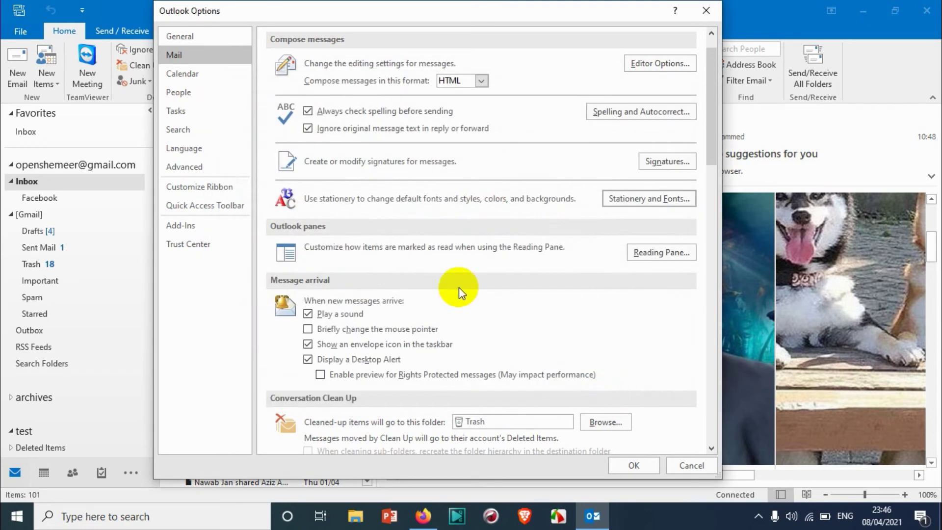
click(633, 465)
Start a new email and type the lines 'Hi hvgcf vhbj Jkhvjb' and 'jkhbjvghjb'.
click(18, 62)
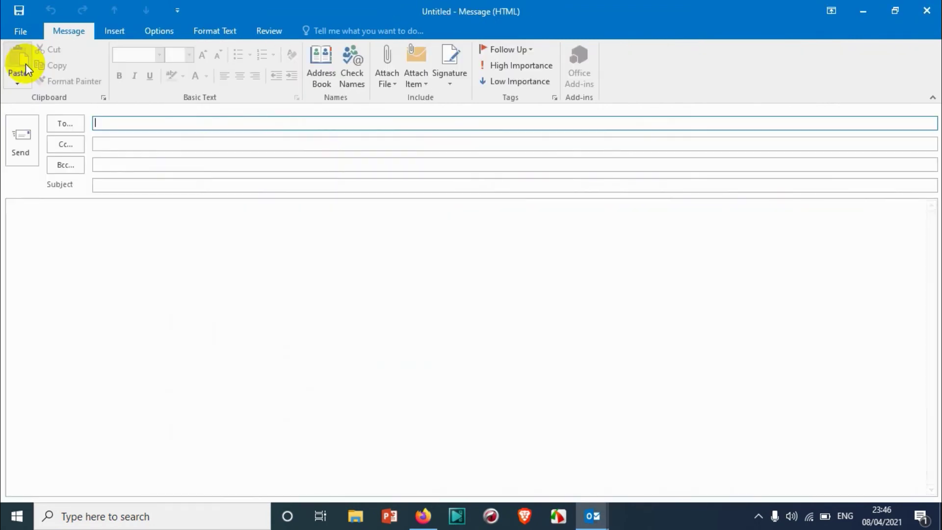
click(163, 242)
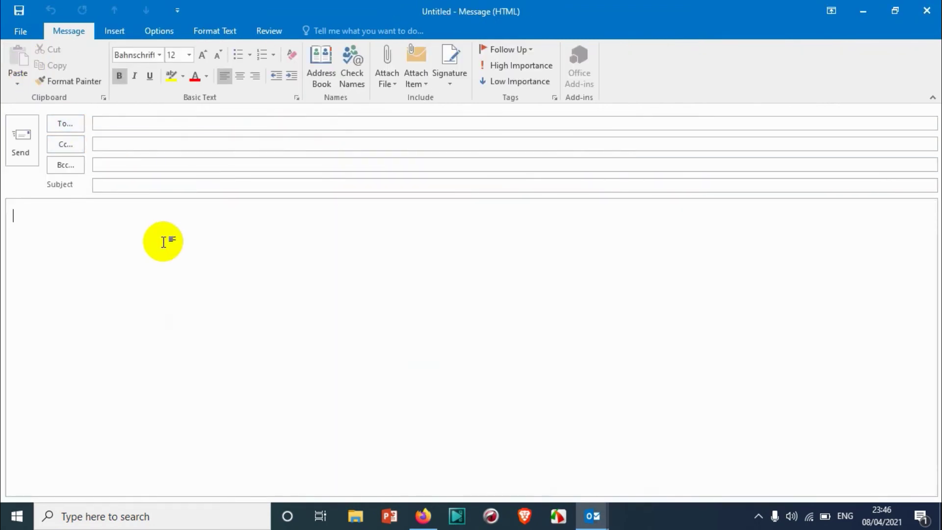
text(Hi hvgcf vhbj)
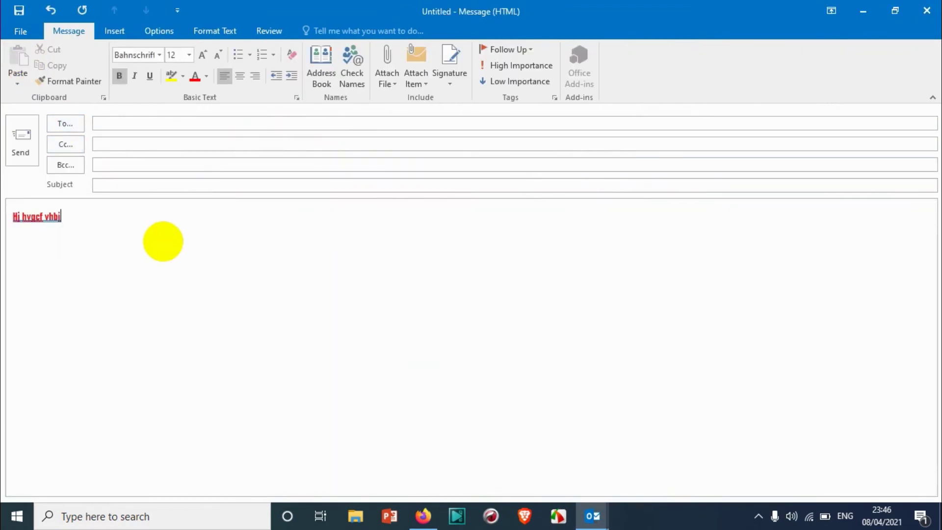
text( Jkhvjb)
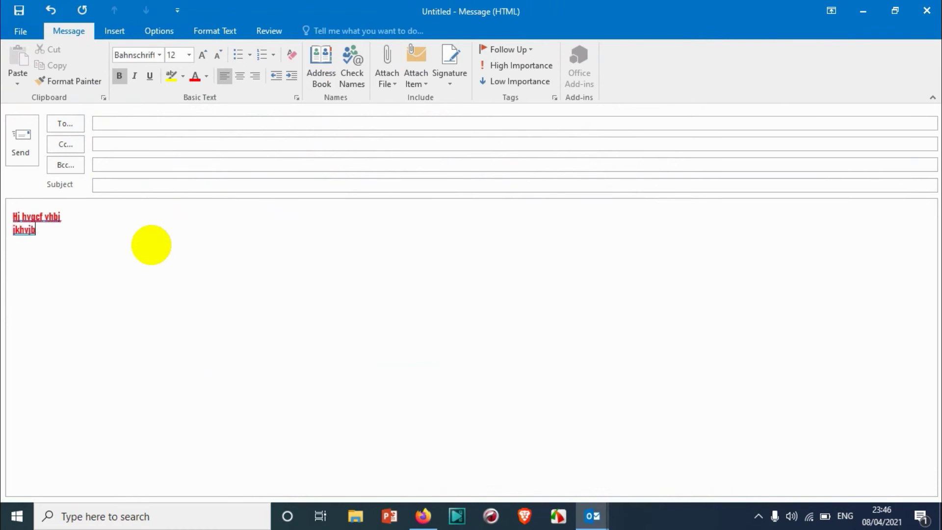
key(Return)
key(Return)
text(jkhbjvghjb)
key(Return)
key(Return)
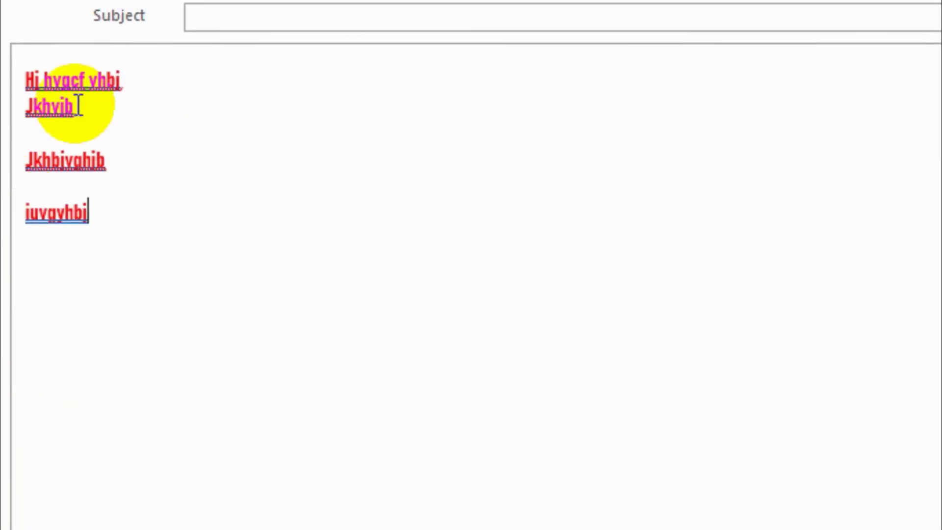
Make the test text black with no underline, then discard the message without saving.
click(112, 215)
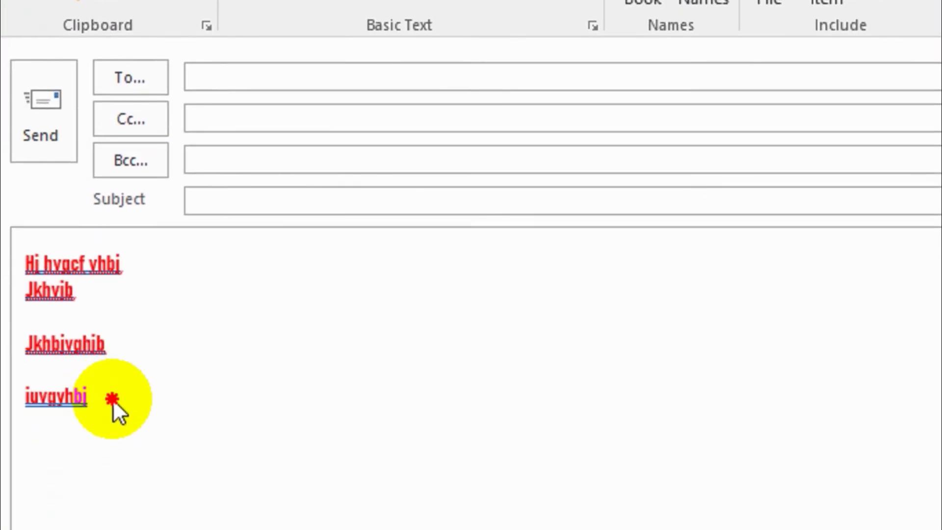
drag(113, 398, 4, 222)
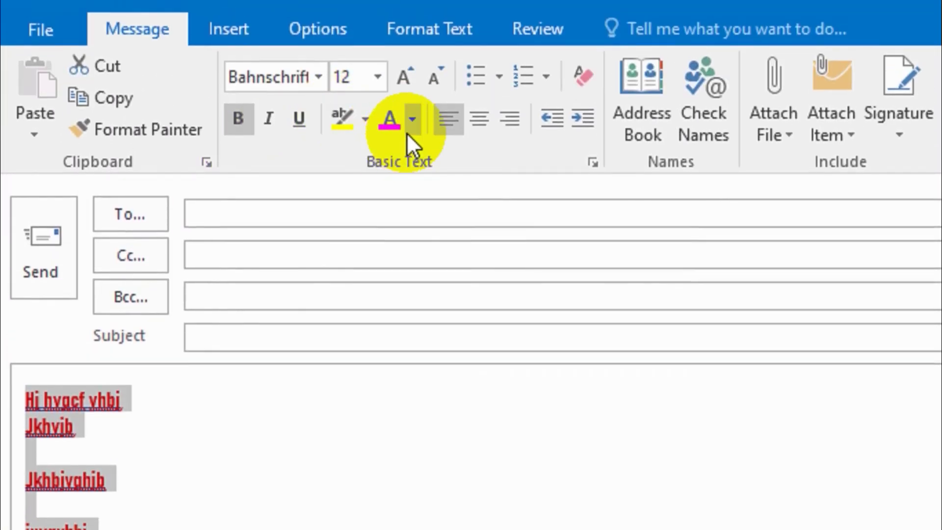
click(411, 130)
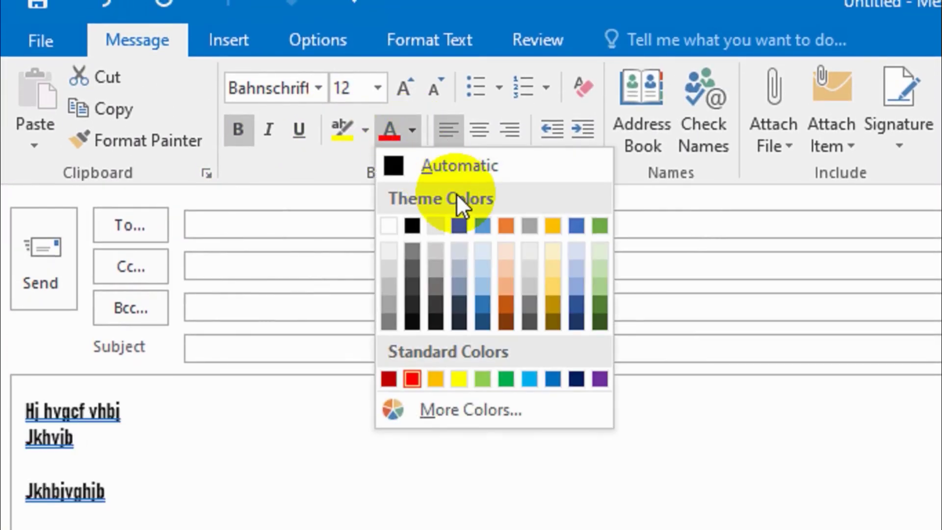
click(412, 226)
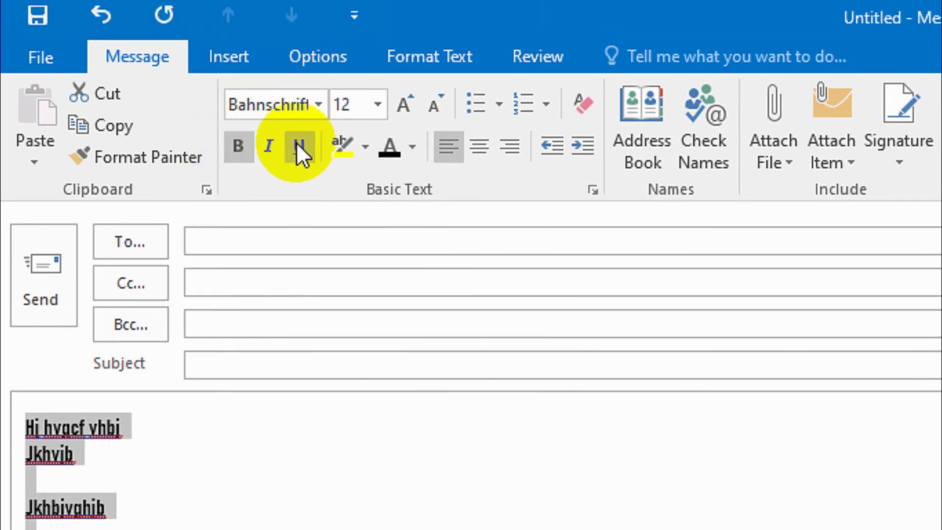
click(296, 142)
click(300, 281)
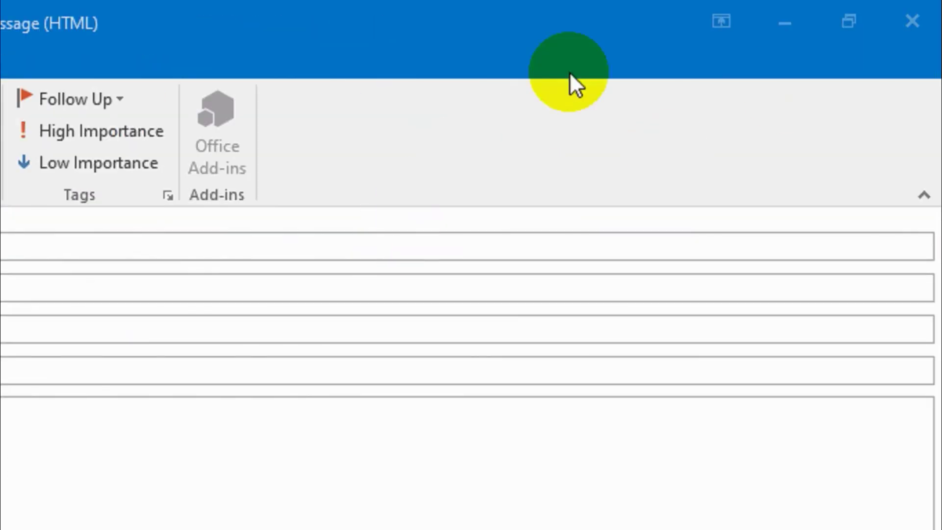
click(909, 23)
click(147, 458)
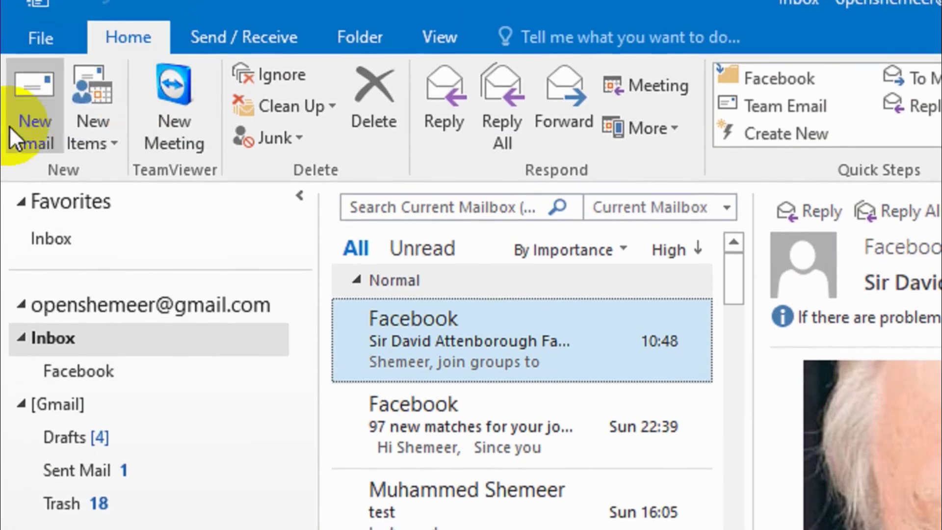
Type 'hbugcfh' in a new test message, then discard it without saving.
click(13, 130)
click(662, 441)
text(hbug)
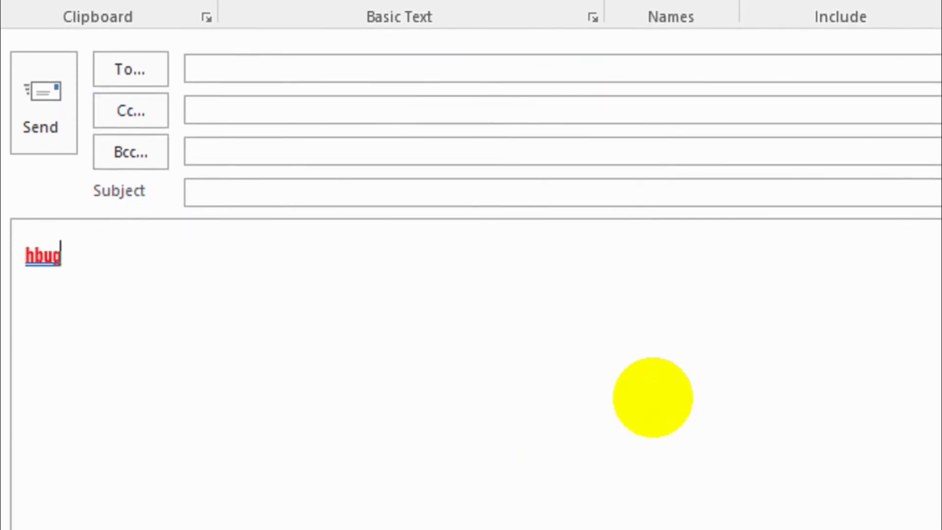
text(cfh)
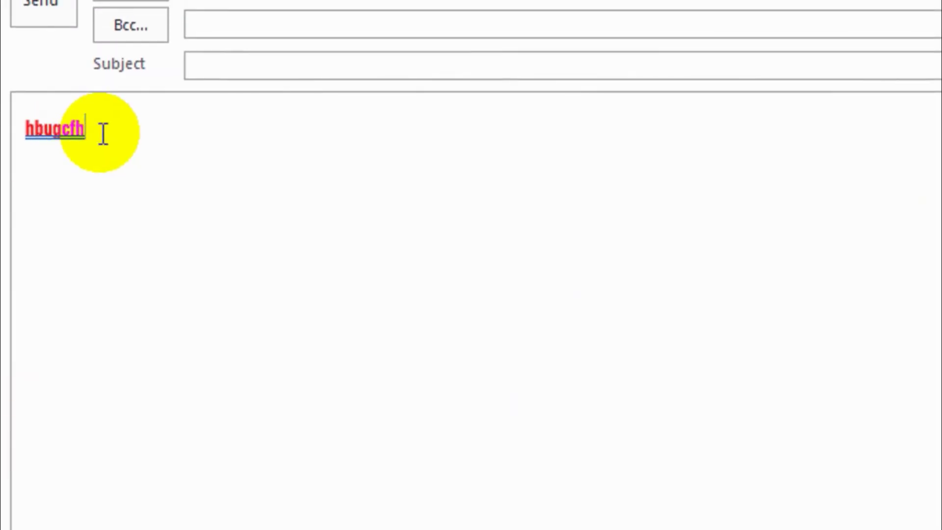
double_click(77, 128)
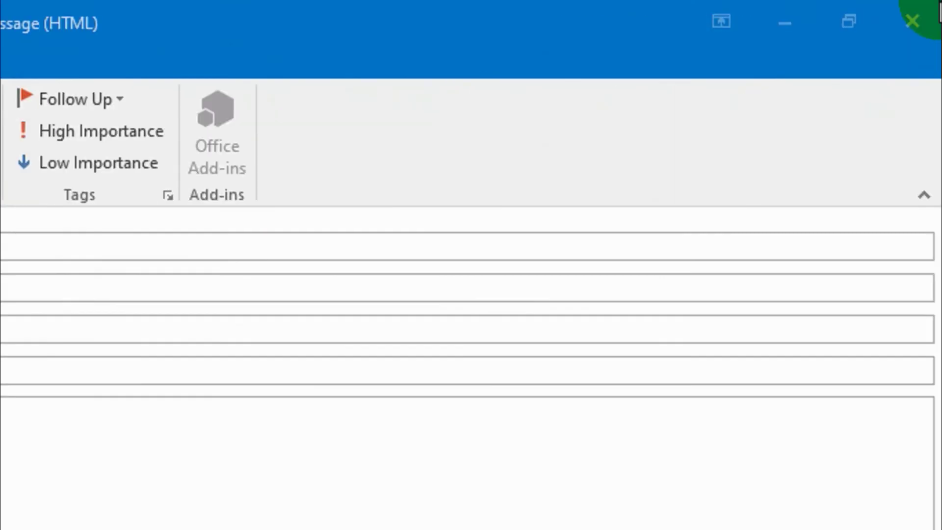
click(912, 21)
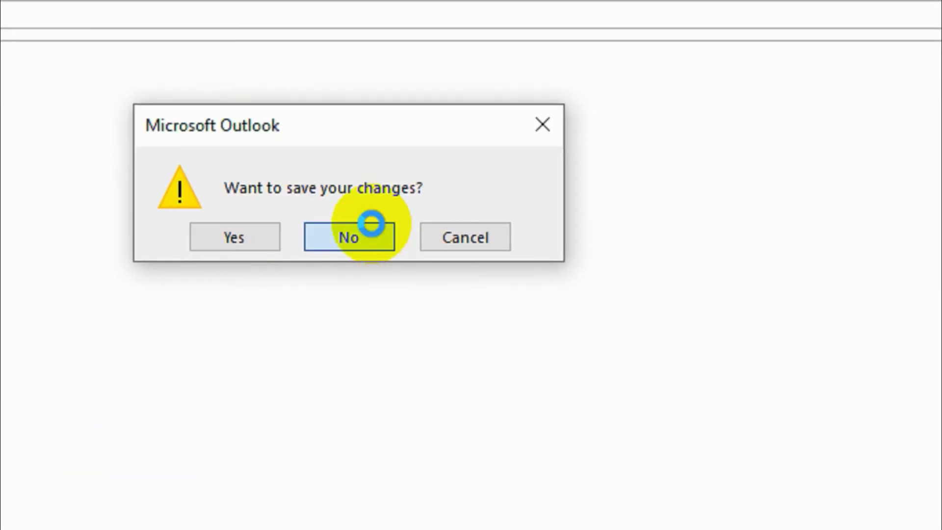
click(371, 224)
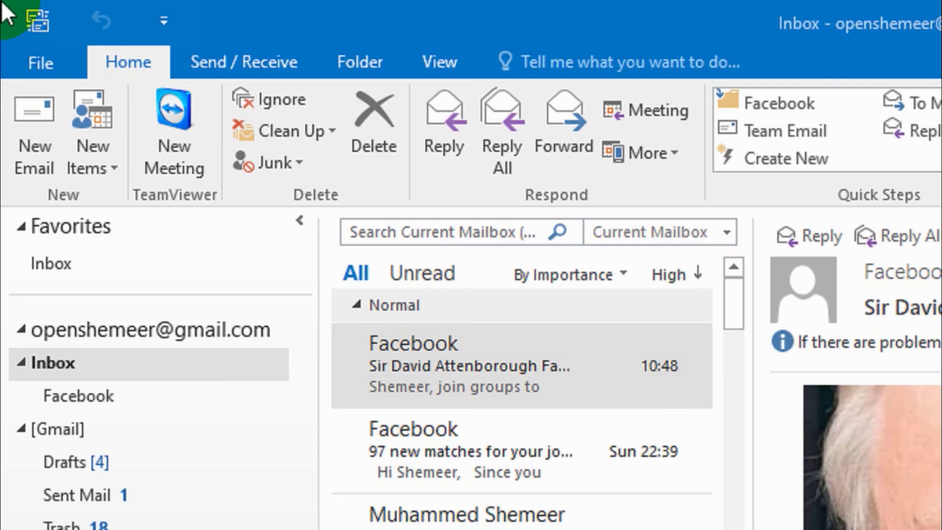
Set the new-mail font in Stationery and Fonts to black with underline style (none), saving the options.
click(34, 57)
click(88, 257)
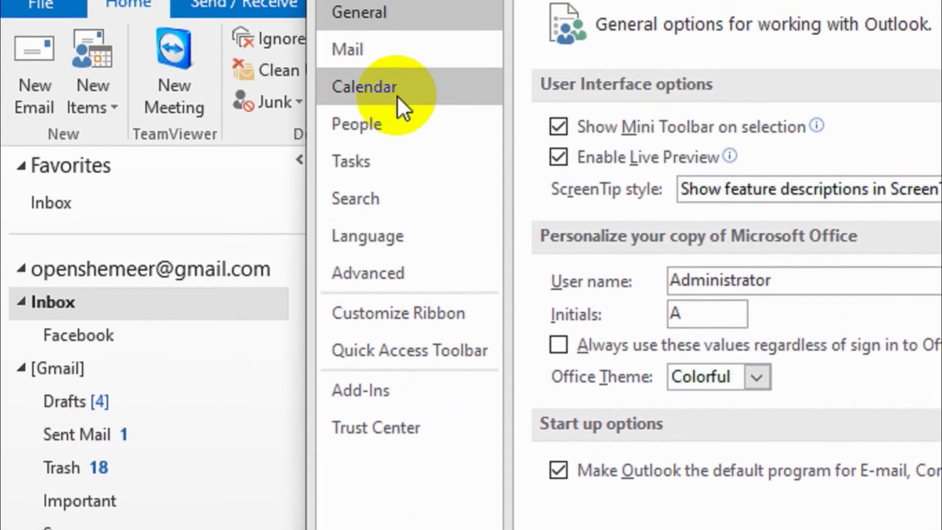
click(378, 57)
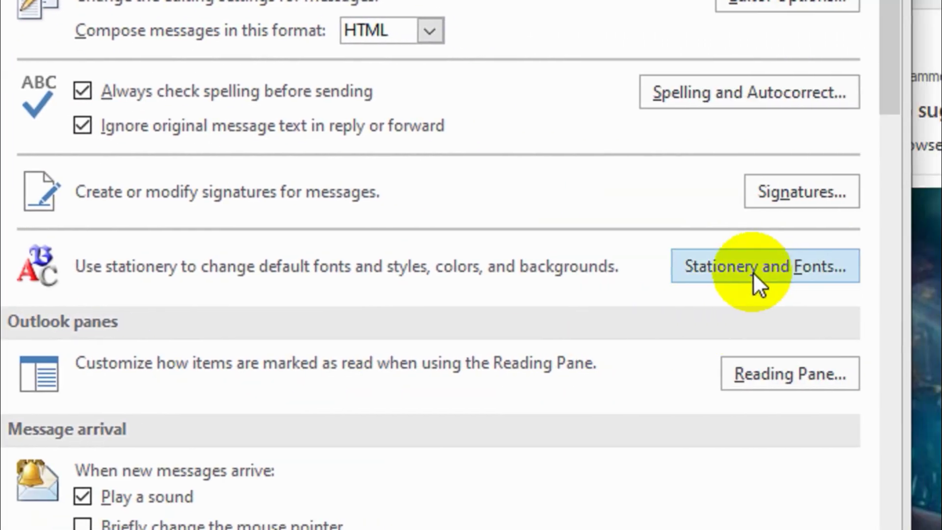
click(752, 280)
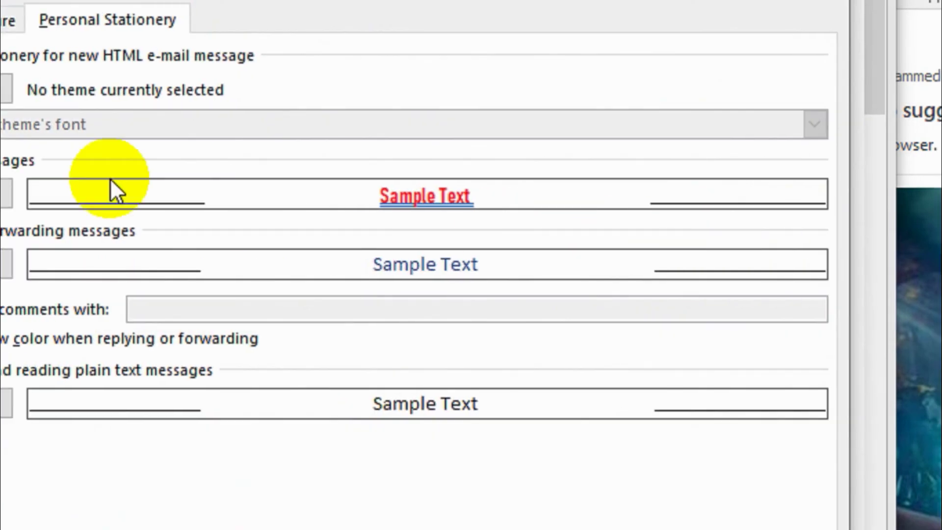
click(278, 189)
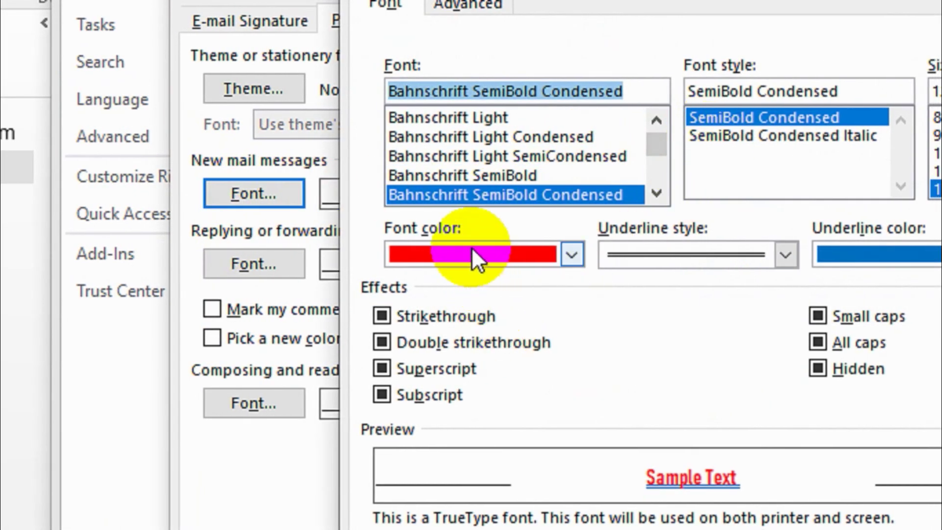
click(472, 247)
click(425, 345)
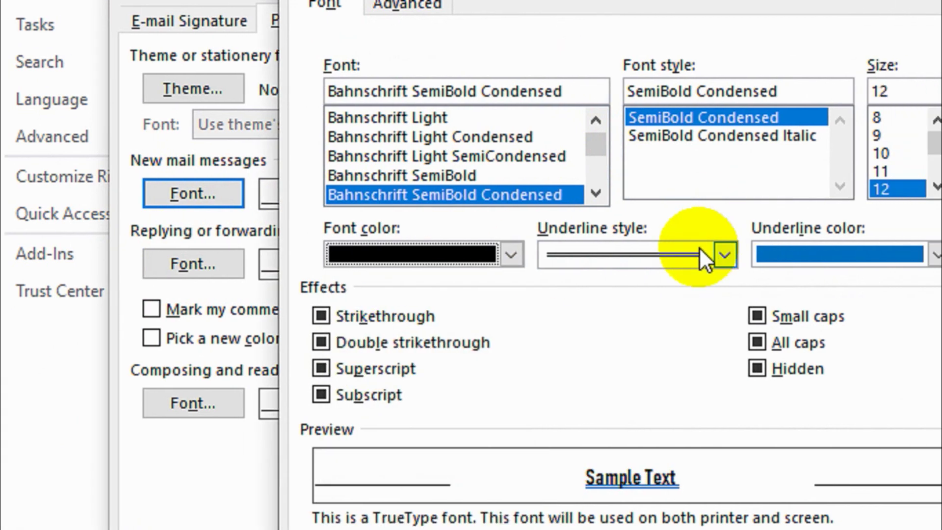
click(705, 259)
click(647, 276)
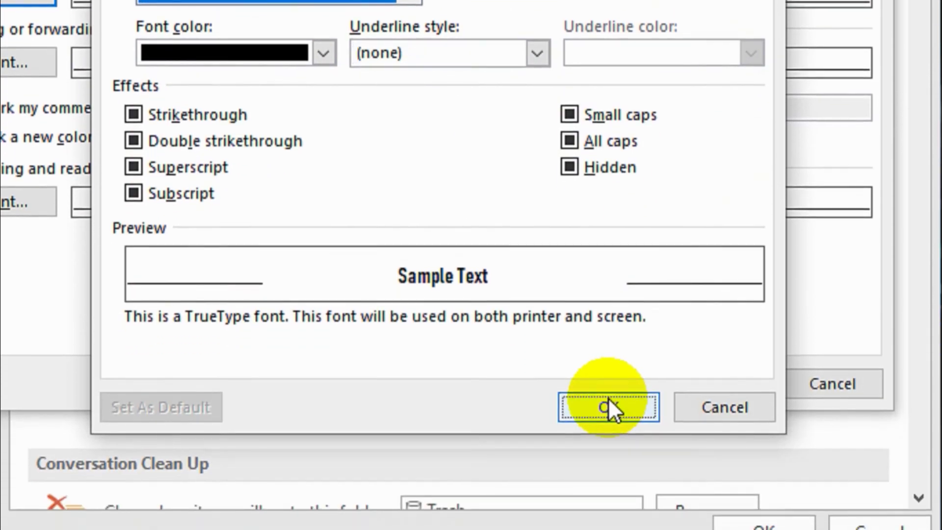
click(607, 455)
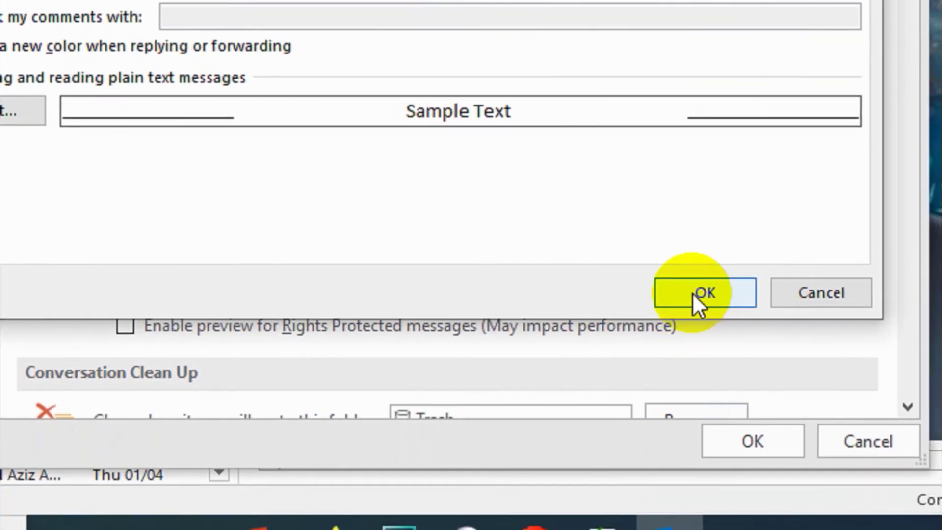
click(693, 292)
click(726, 441)
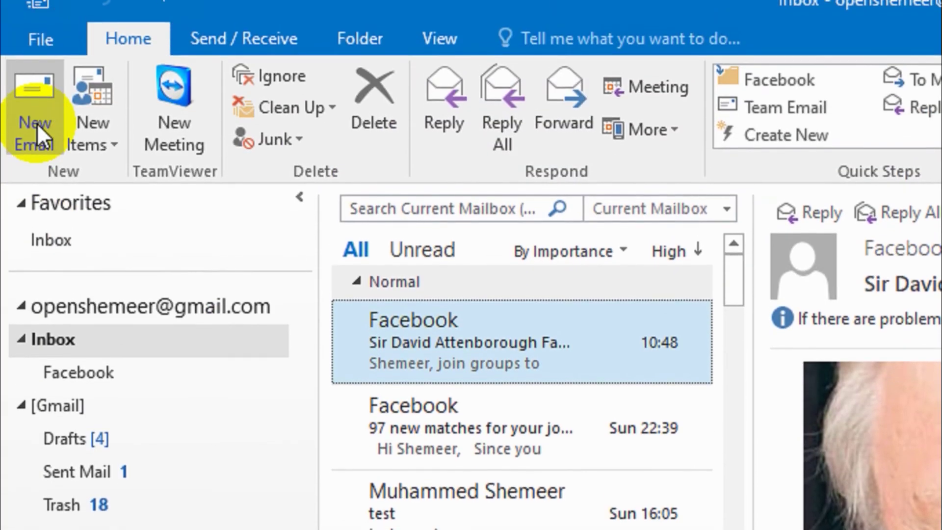
Start a new email to test the black, non-underlined default font.
click(37, 123)
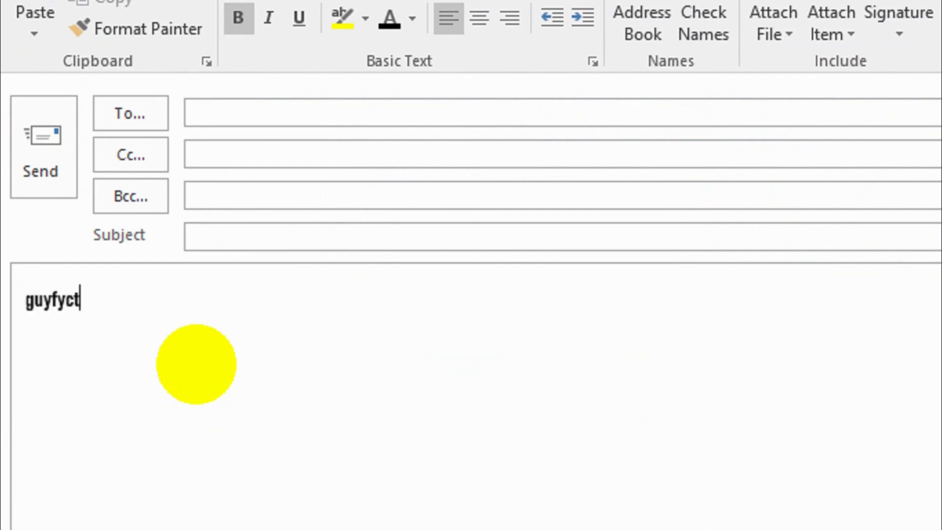